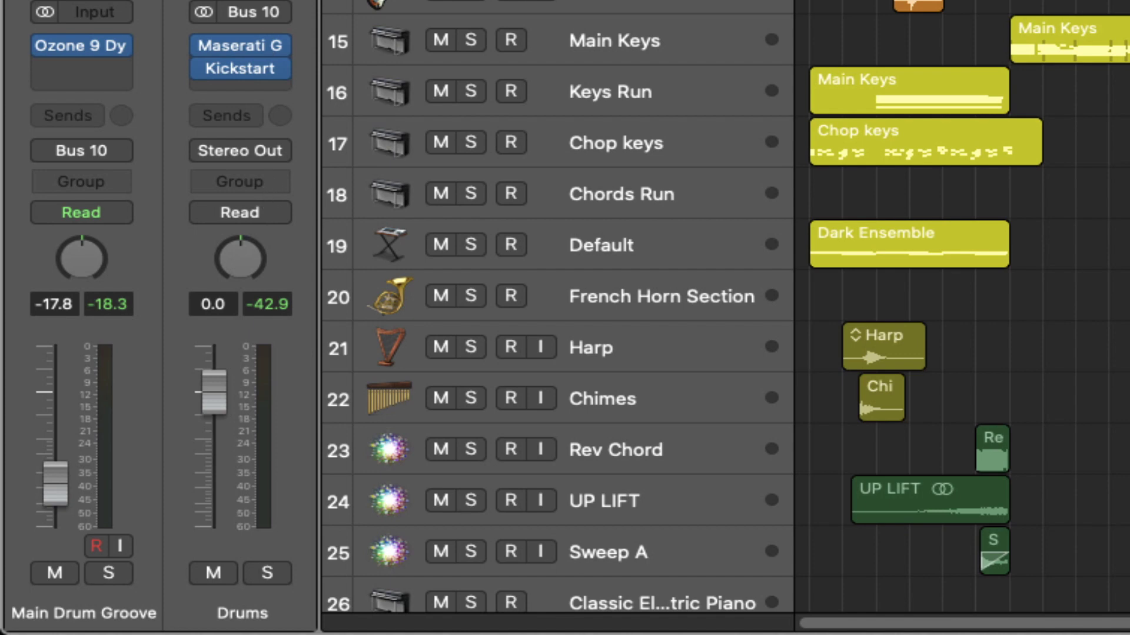
- Solo the Drums bus (Bus 10) so only the drum tracks are heard
left_click(270, 570)
- Play the soloed drums, add the Shaker track to the solo, then stop playback
key("space")
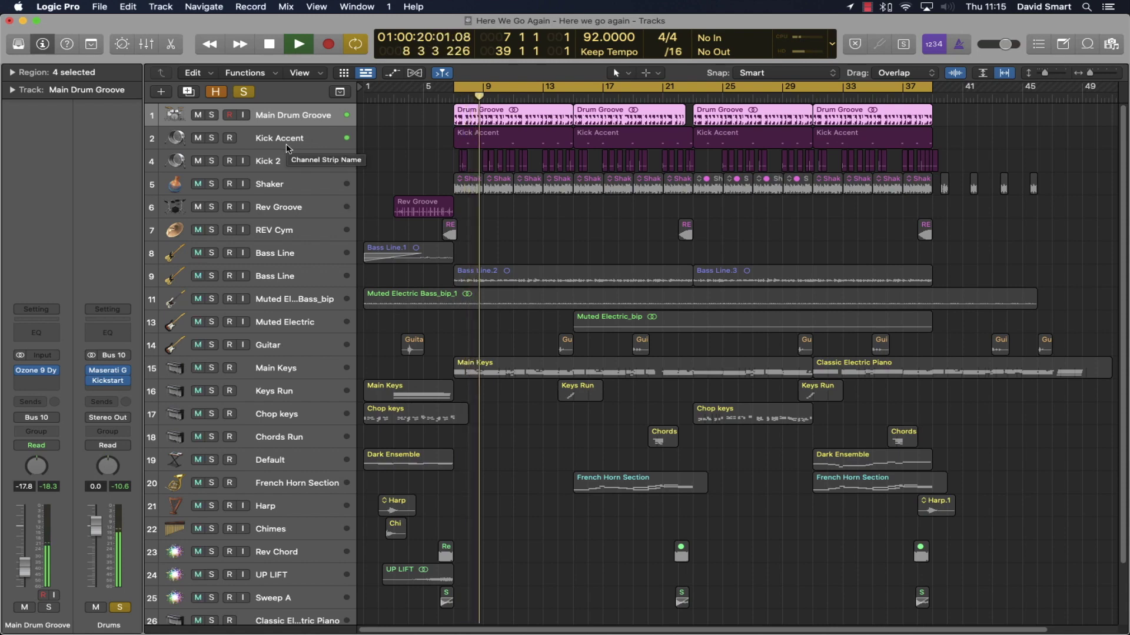
left_click(211, 184)
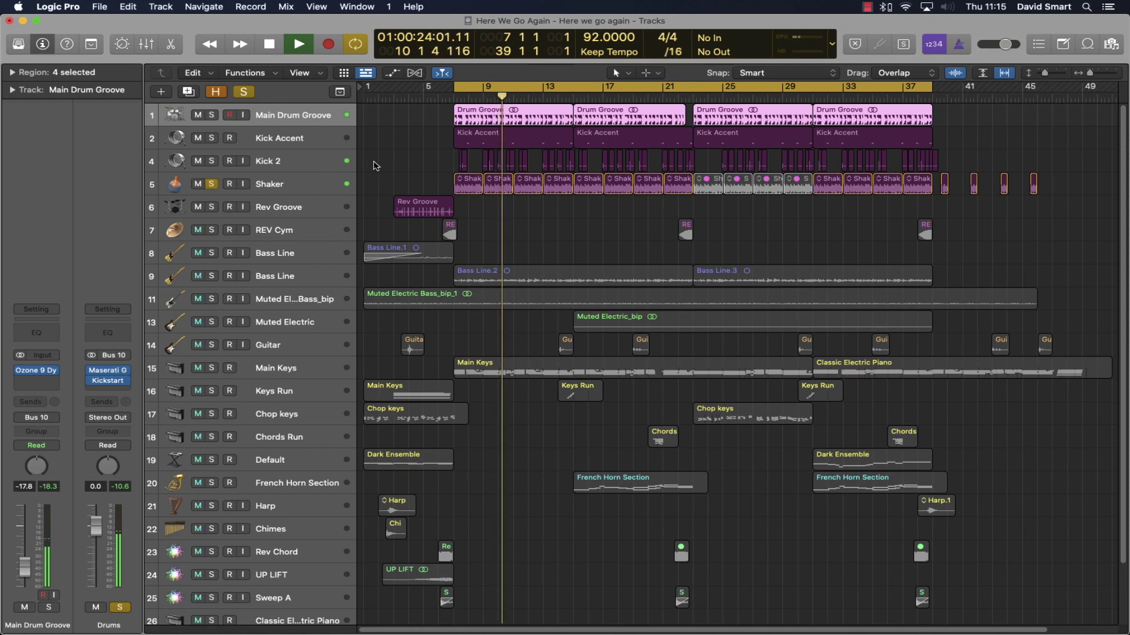
key("space")
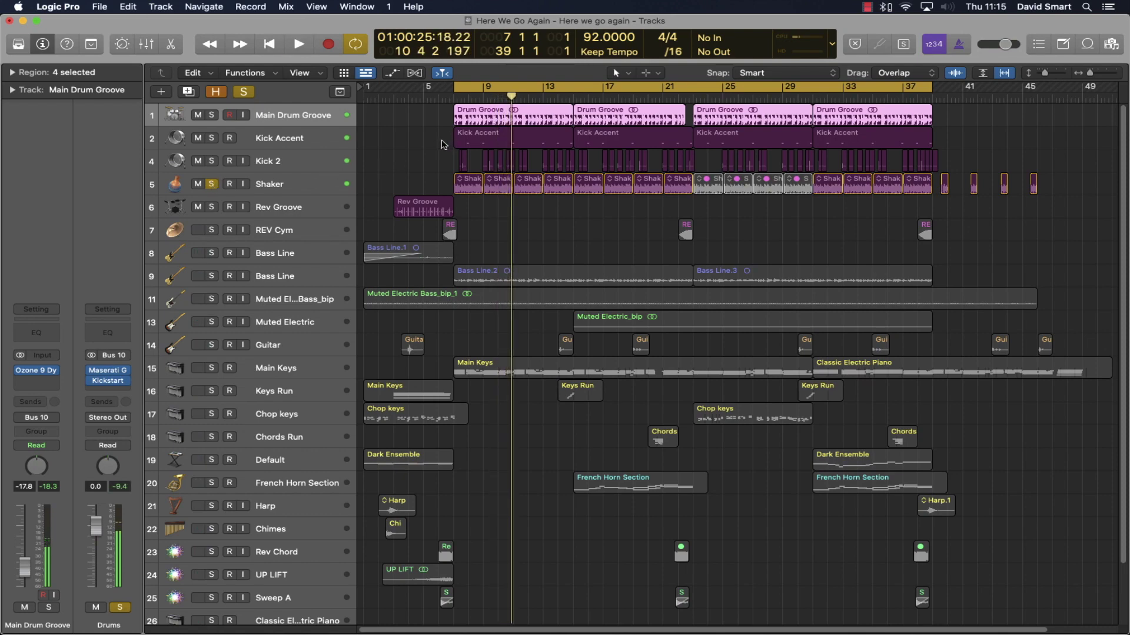
- Select only the first Drum Groove region and open Main Drum Groove's Ozone 9 Dynamics
left_click(428, 121)
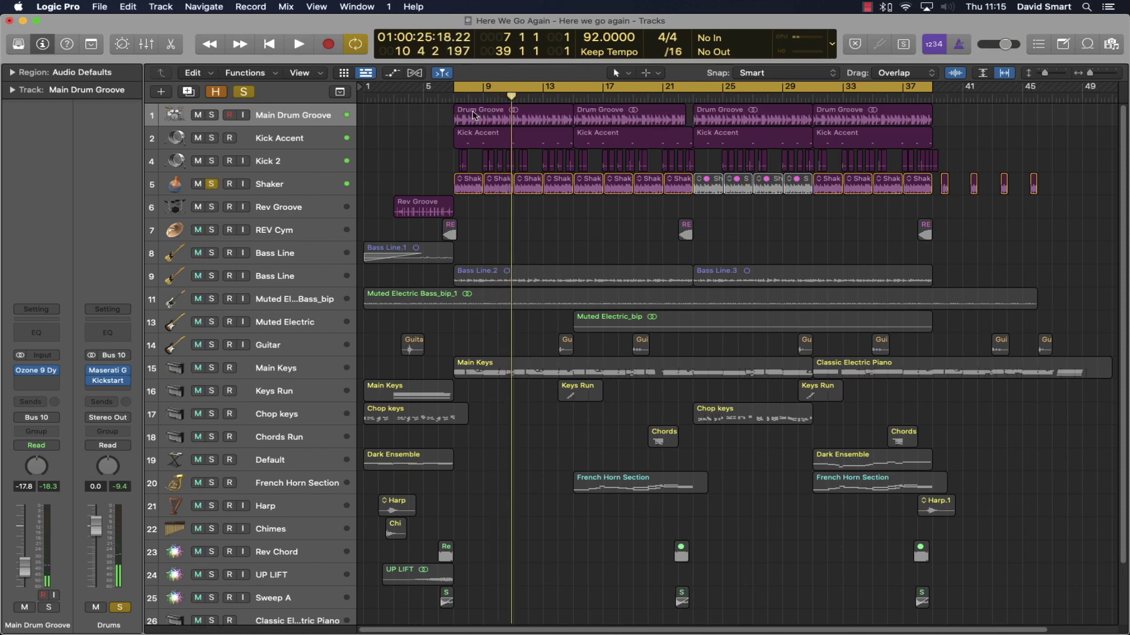
left_click(474, 115)
left_click(36, 370)
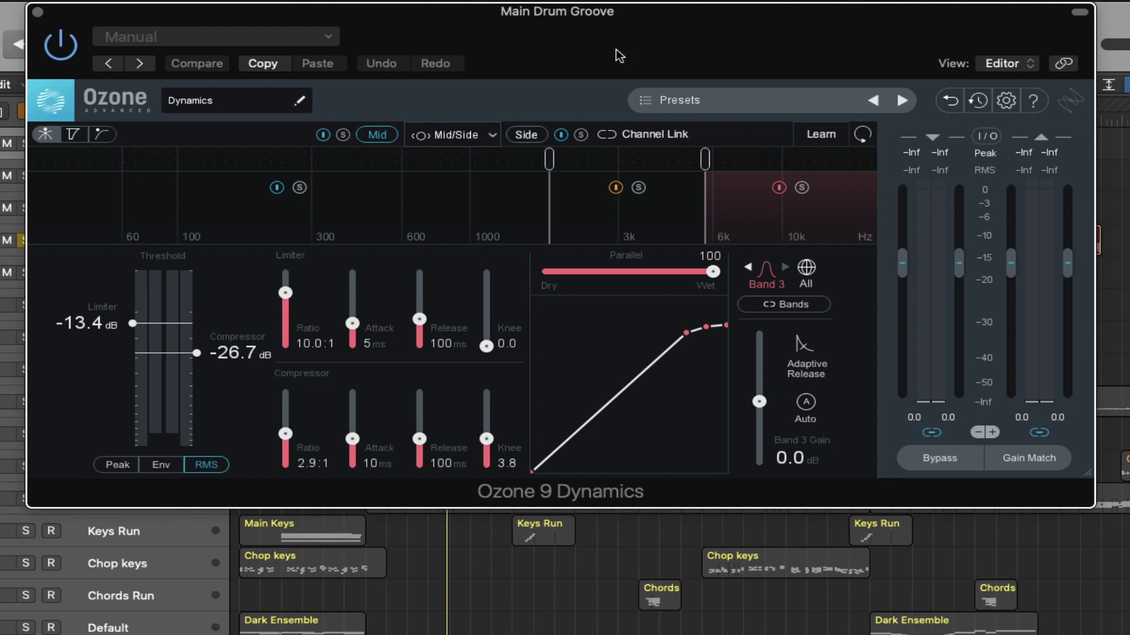
- Close Ozone 9 Dynamics, check Kick 2 and Shaker, then open the Drums bus Maserati GRP (Wackin Kit)
mouse_move(591, 353)
key("super+w")
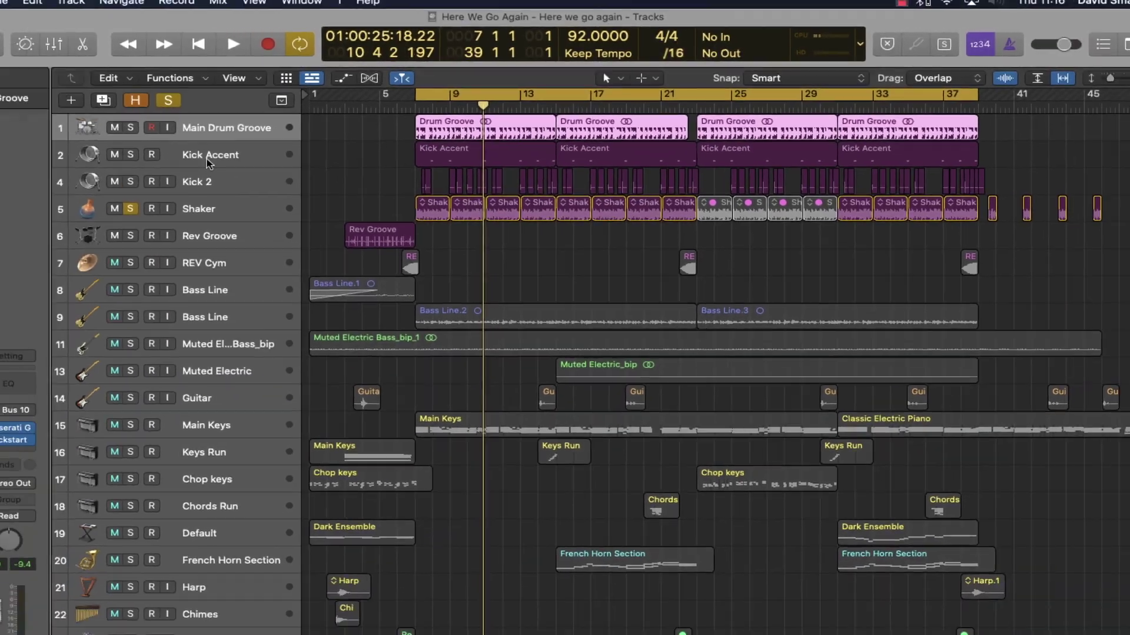
left_click(221, 181)
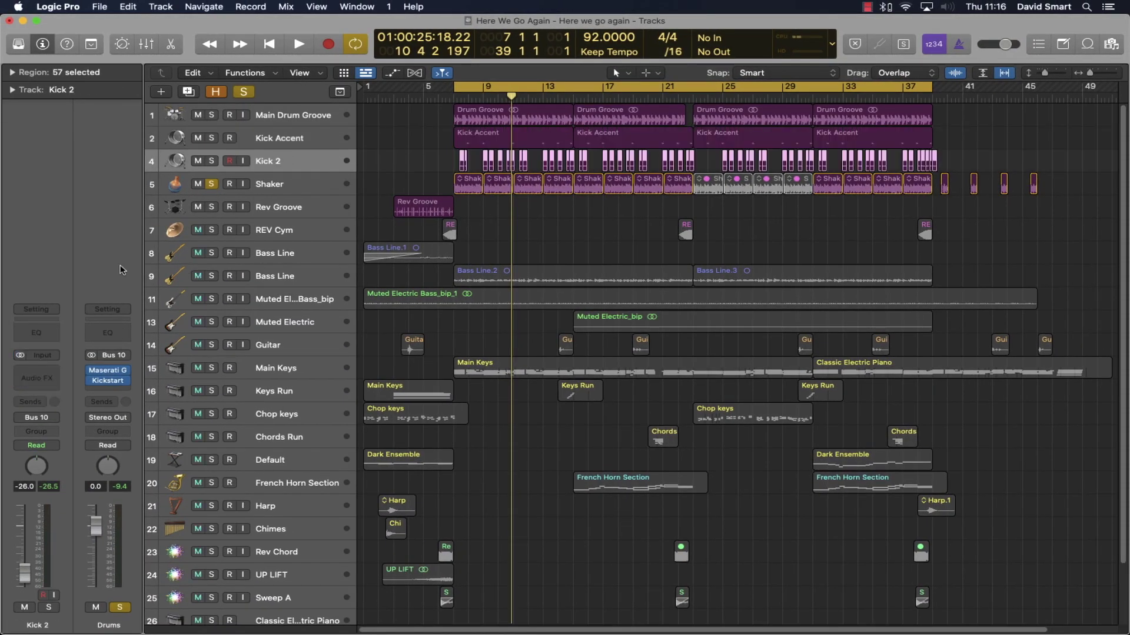
left_click(306, 187)
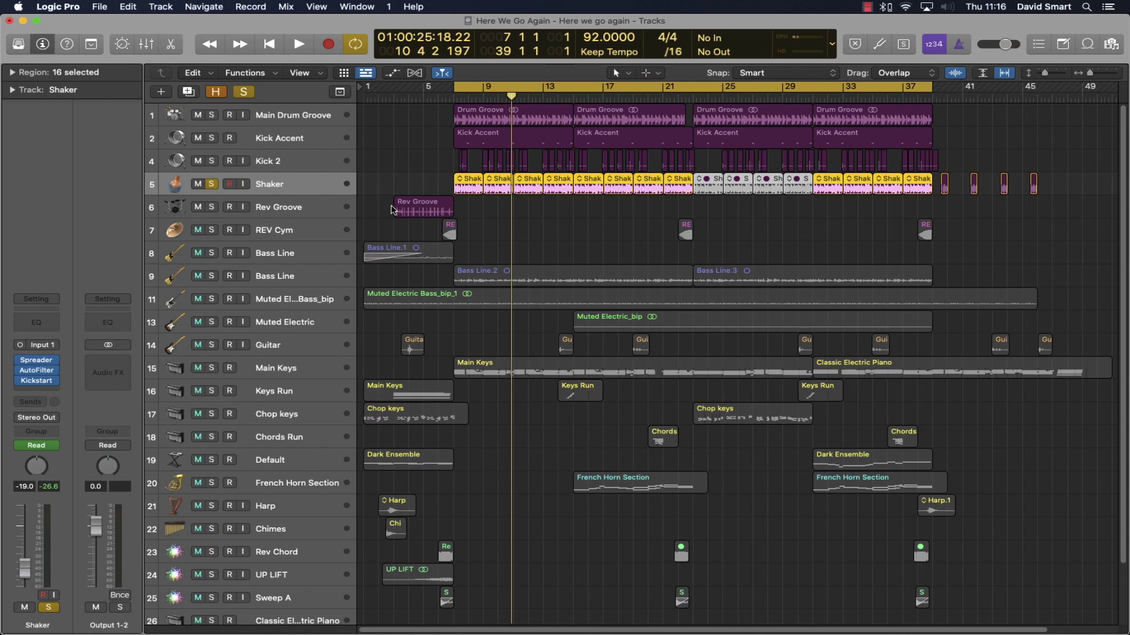
left_click(306, 116)
left_click_drag(741, 196, 821, 48)
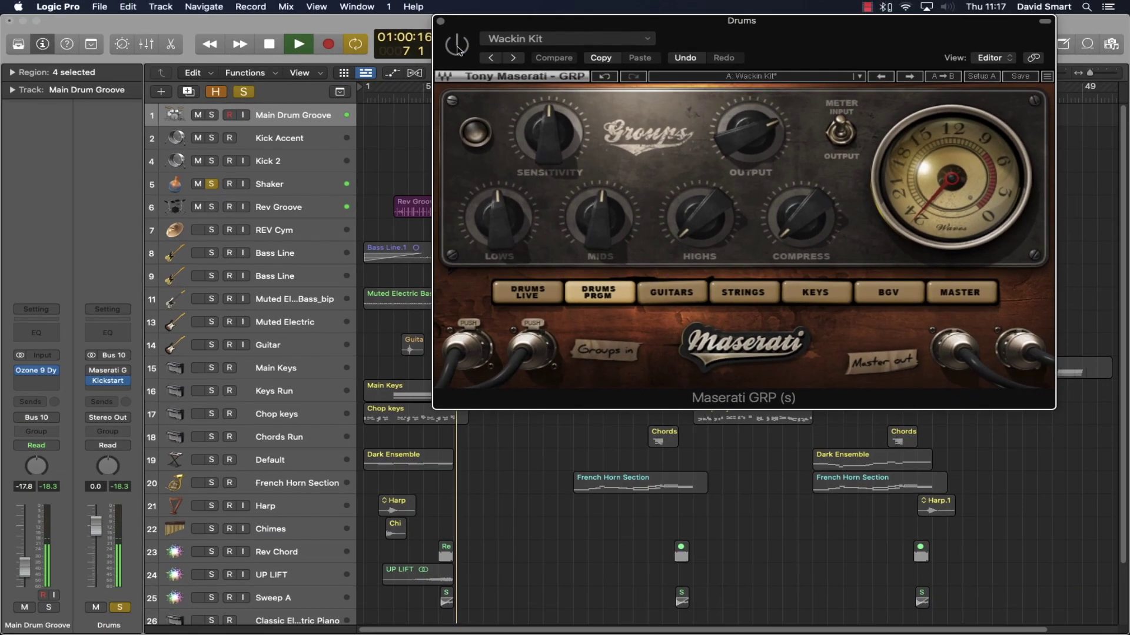
- Toggle Maserati GRP bypass twice during playback to compare, leaving it active on Wackin Kit
left_click_drag(521, 27, 492, 145)
left_click(430, 167)
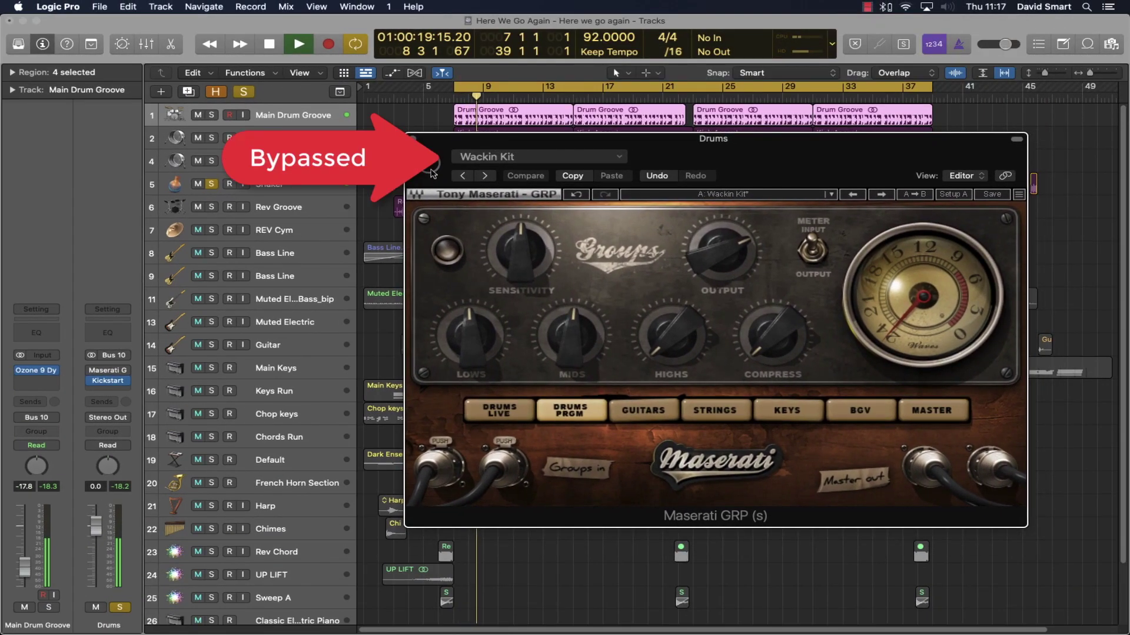
left_click(429, 164)
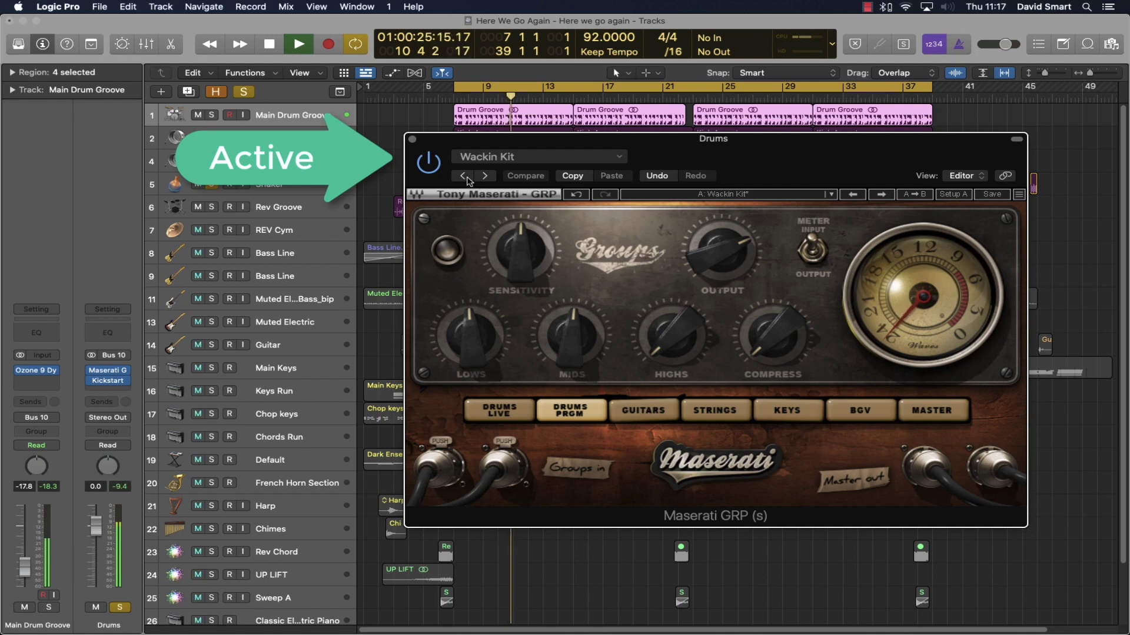
left_click(434, 167)
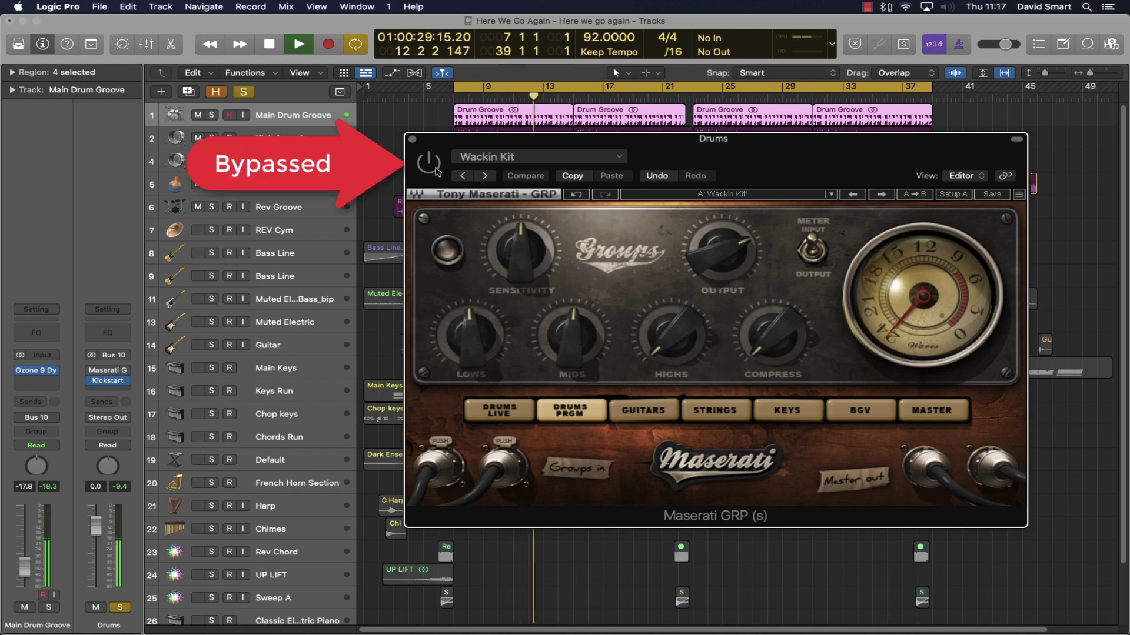
left_click(435, 169)
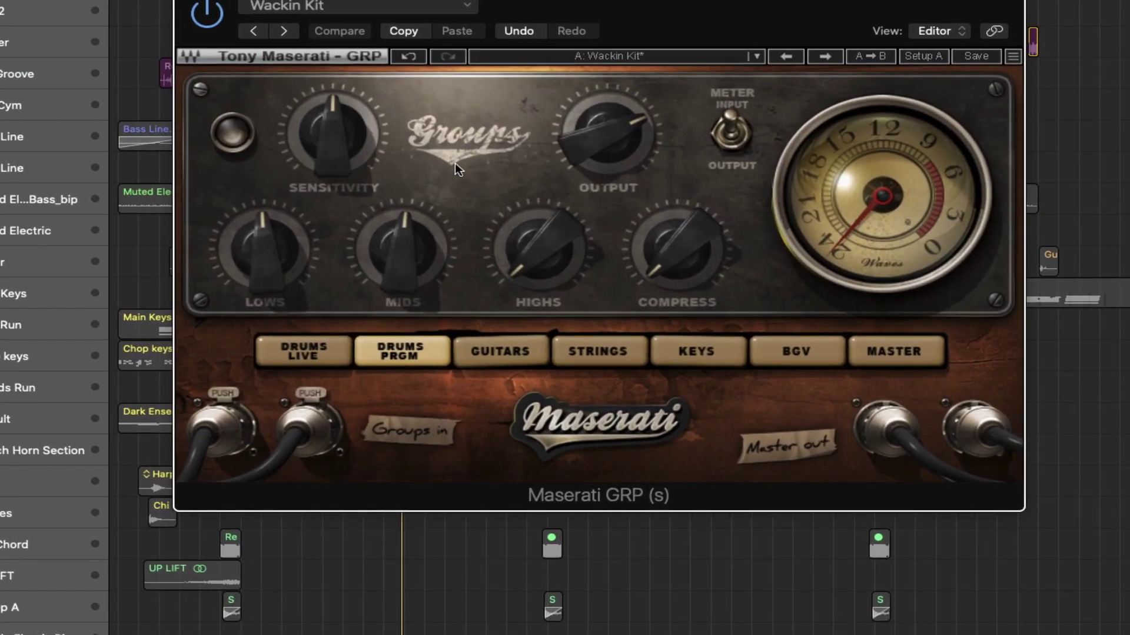
left_click_drag(522, 0, 501, 59)
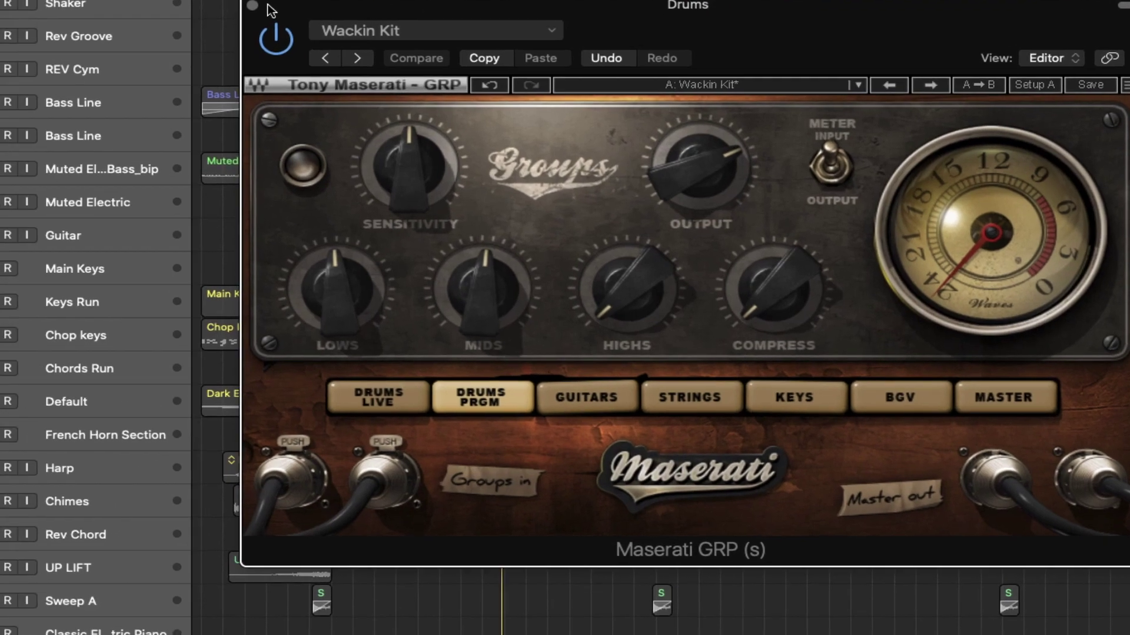
- Close Maserati GRP and compare the Drums bus Kickstart (Mix 47%) bypassed versus active during playback
left_click(165, 44)
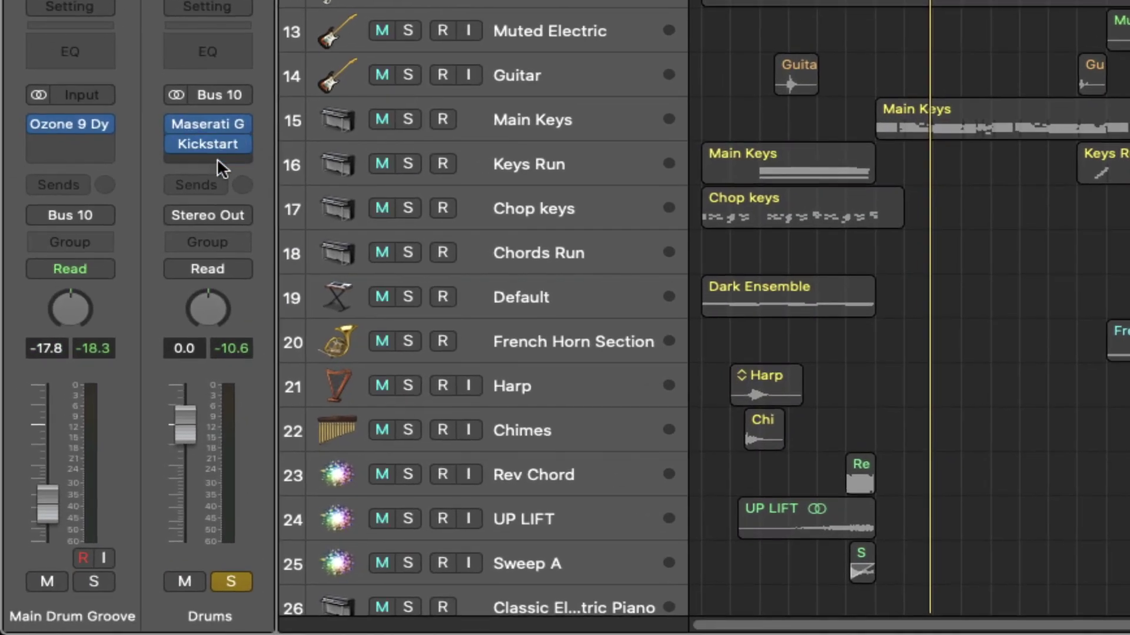
left_click(211, 154)
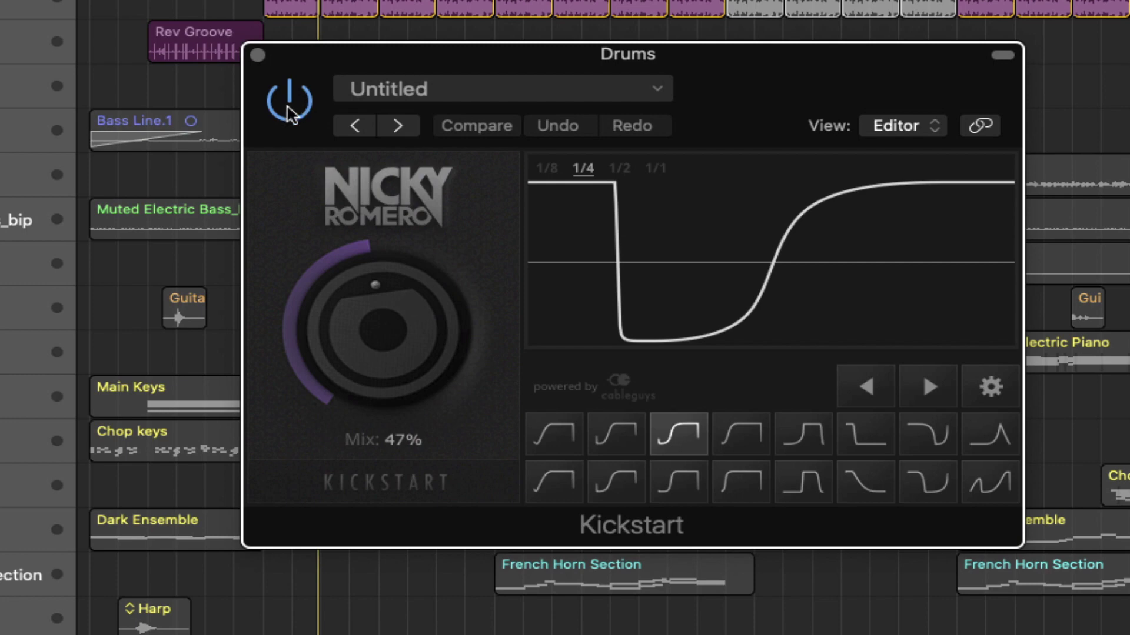
key("space")
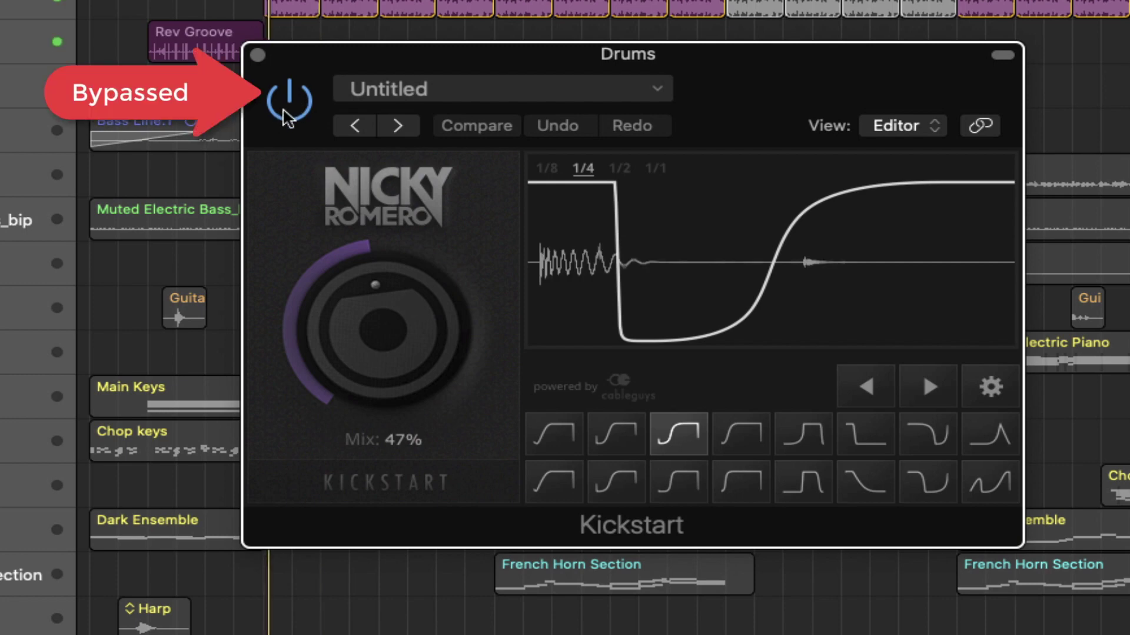
left_click(286, 103)
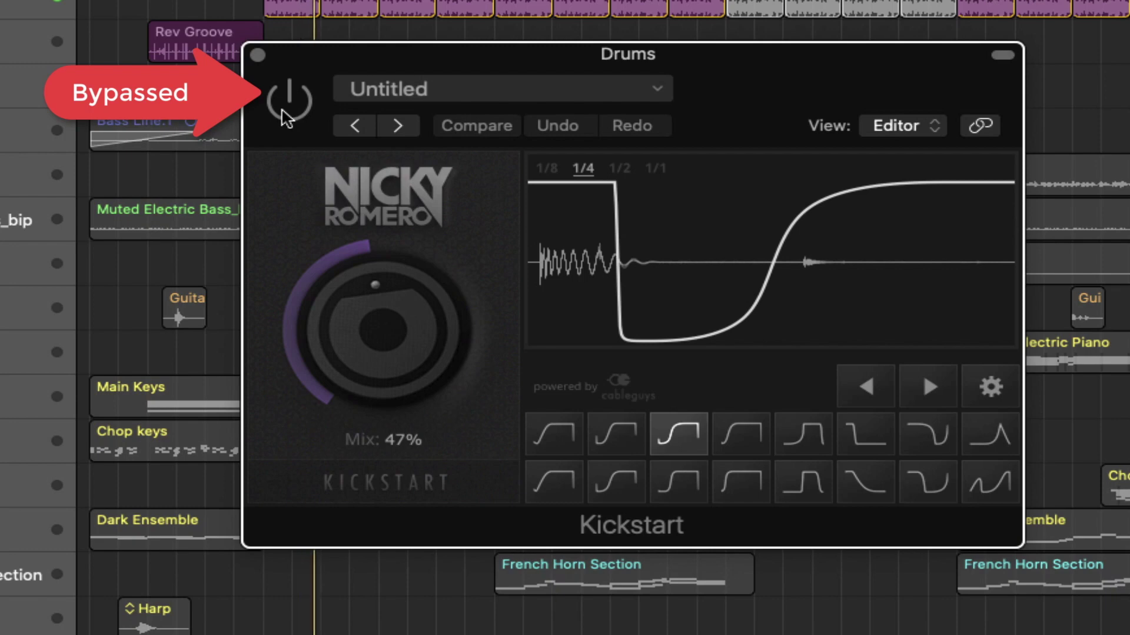
left_click(283, 112)
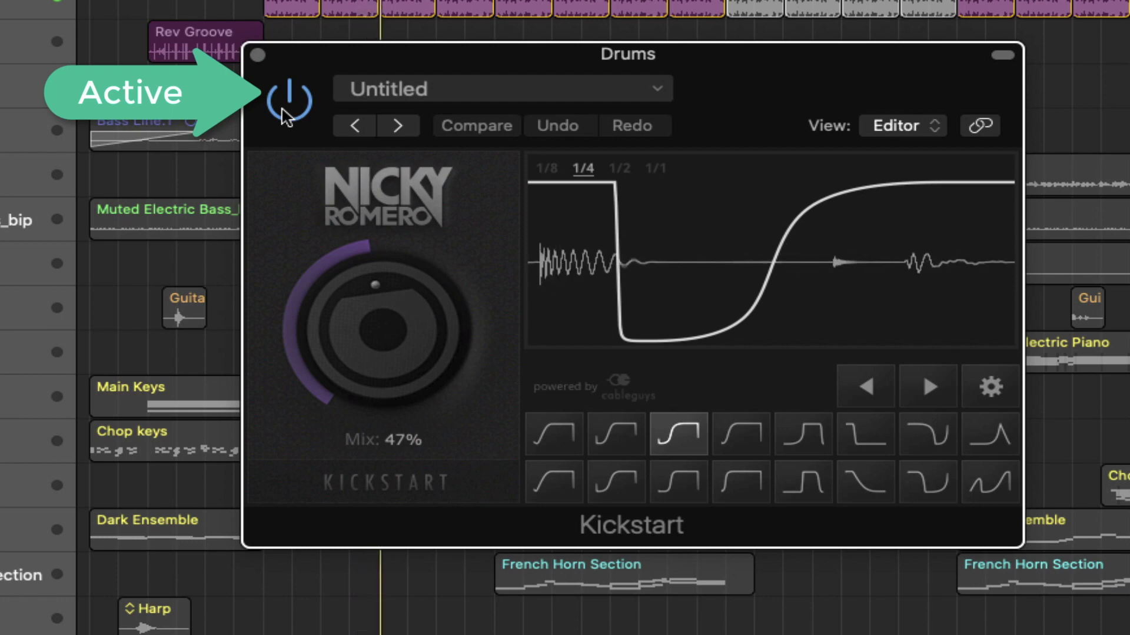
left_click(283, 115)
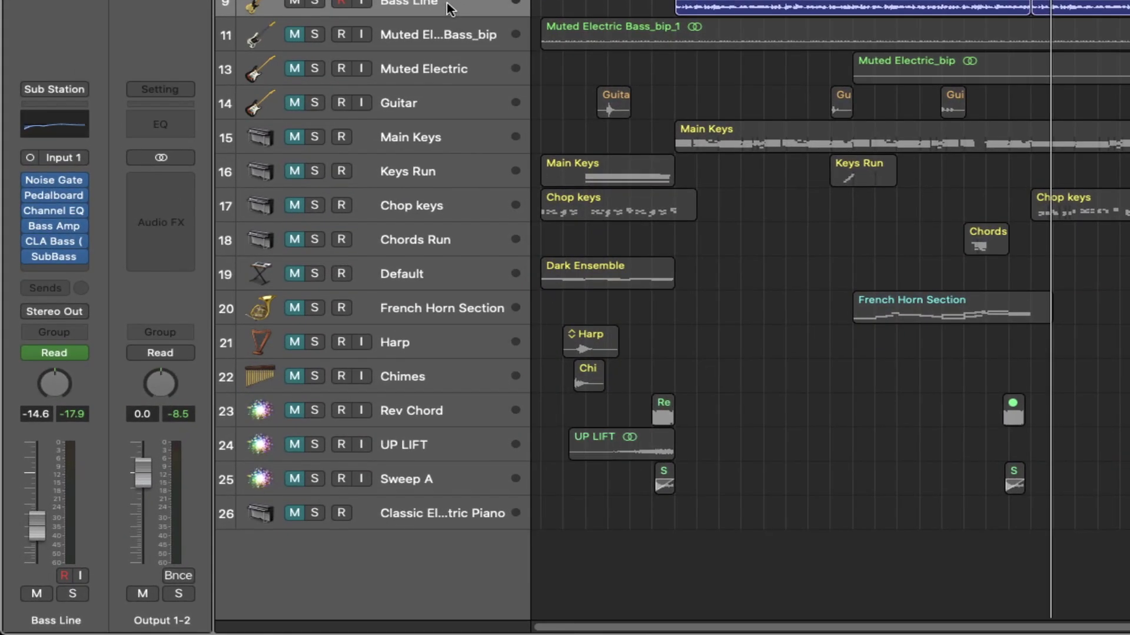
- Show the Library and locate the Bass Line's Clean Bass > Sub Station patch
key("y")
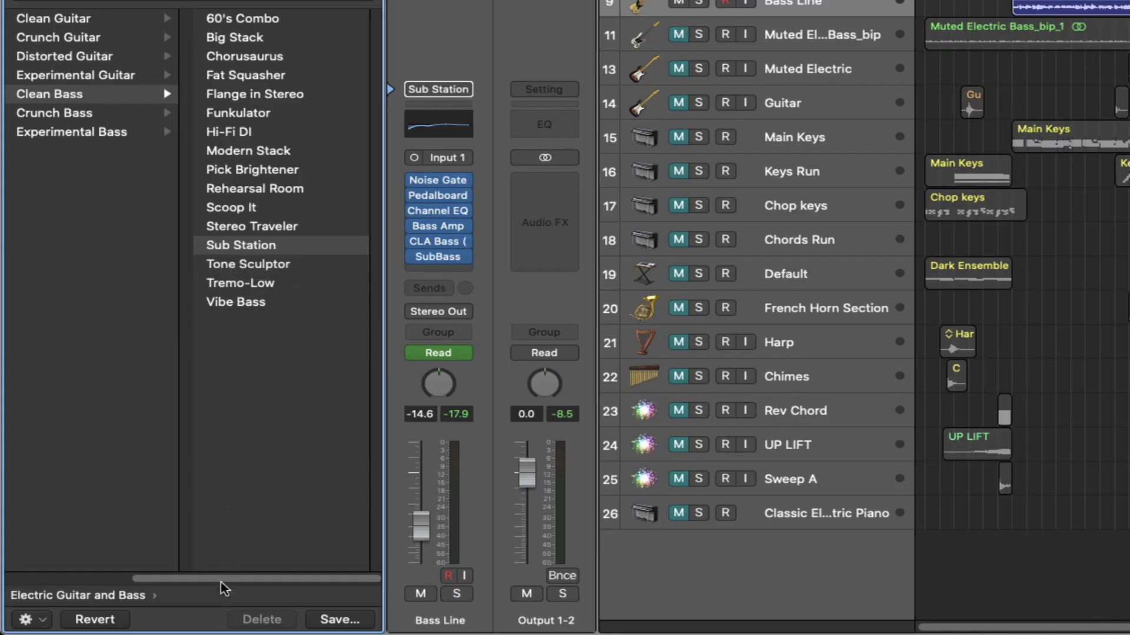
left_click_drag(222, 582, 37, 578)
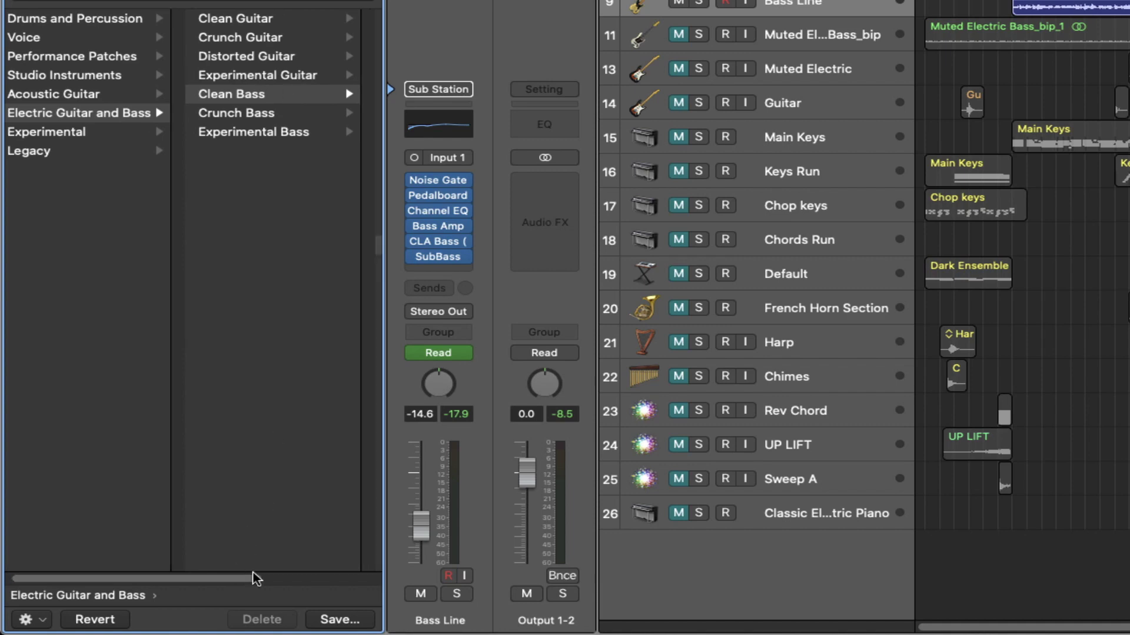
left_click_drag(245, 577, 370, 577)
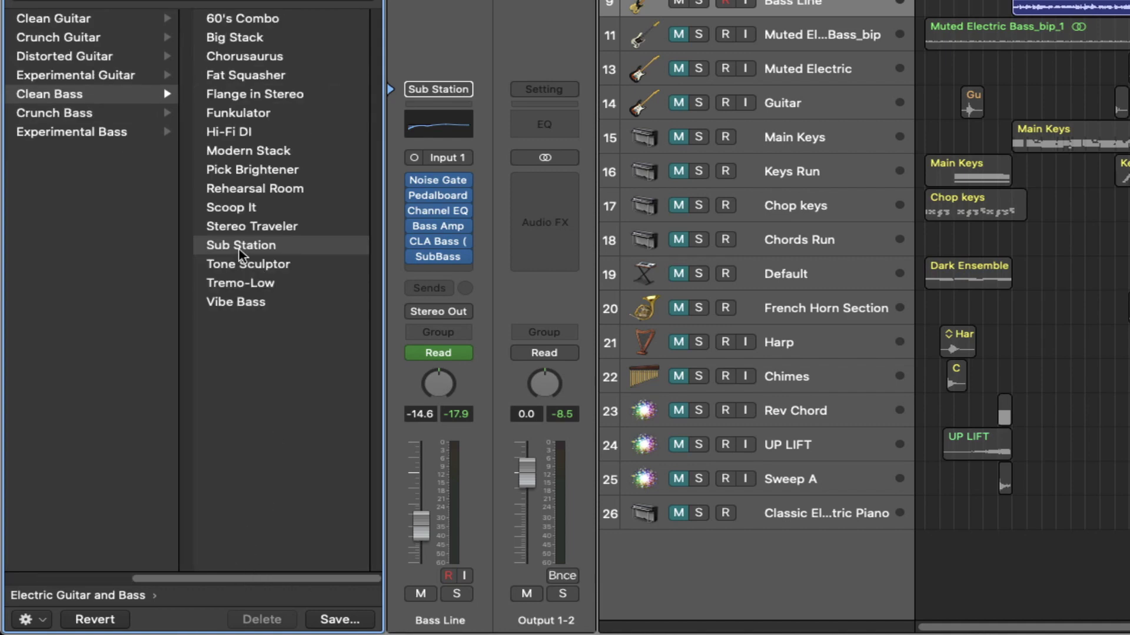
- Check the CLA Bass window (Full Reset), then open SubBass (Dry 77%, Wet 76%)
left_click(440, 243)
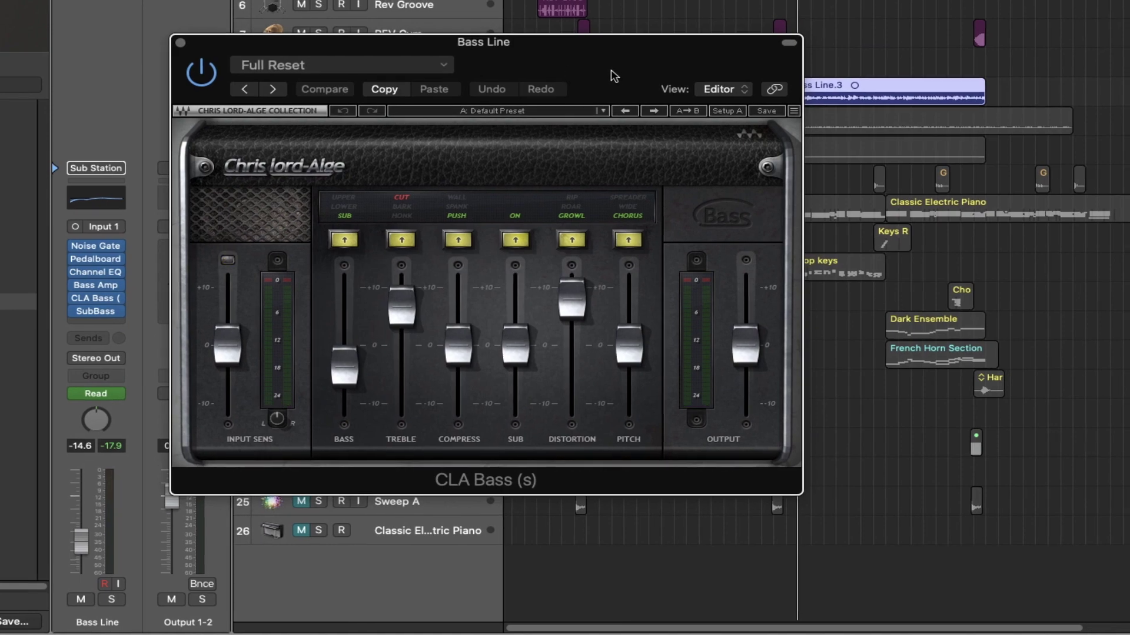
left_click_drag(592, 60, 705, 0)
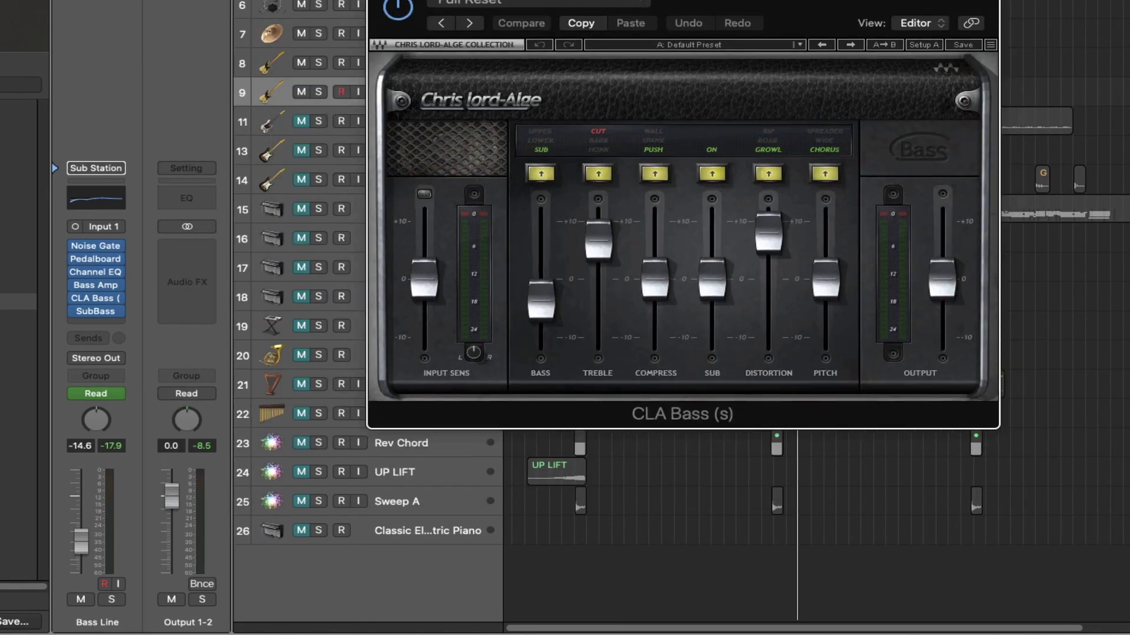
left_click_drag(625, 0, 579, 0)
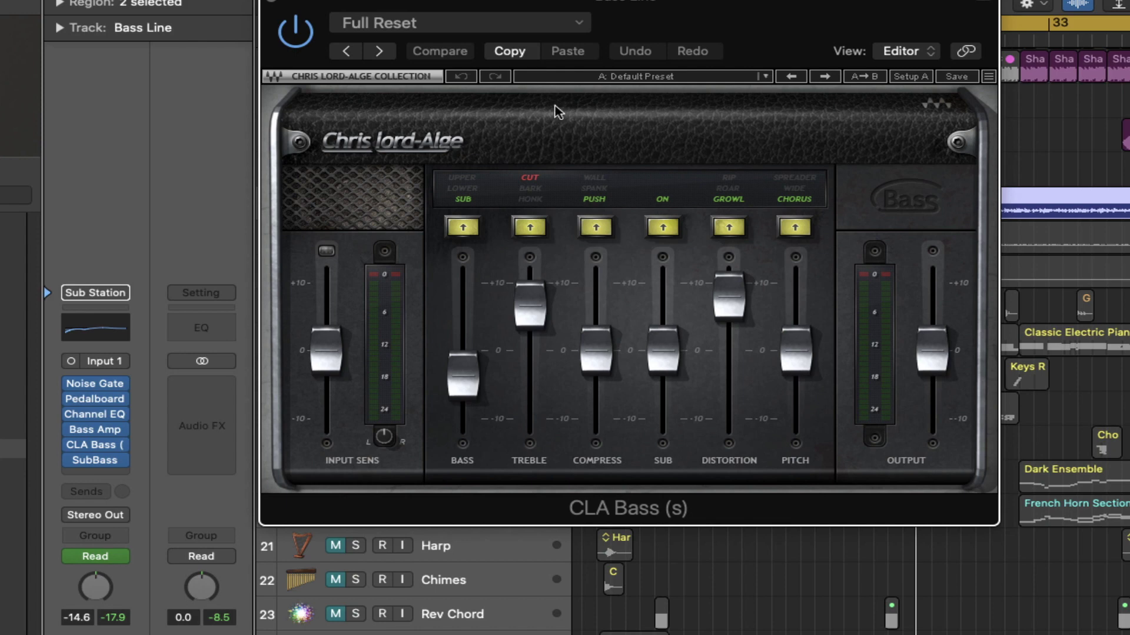
left_click(272, 4)
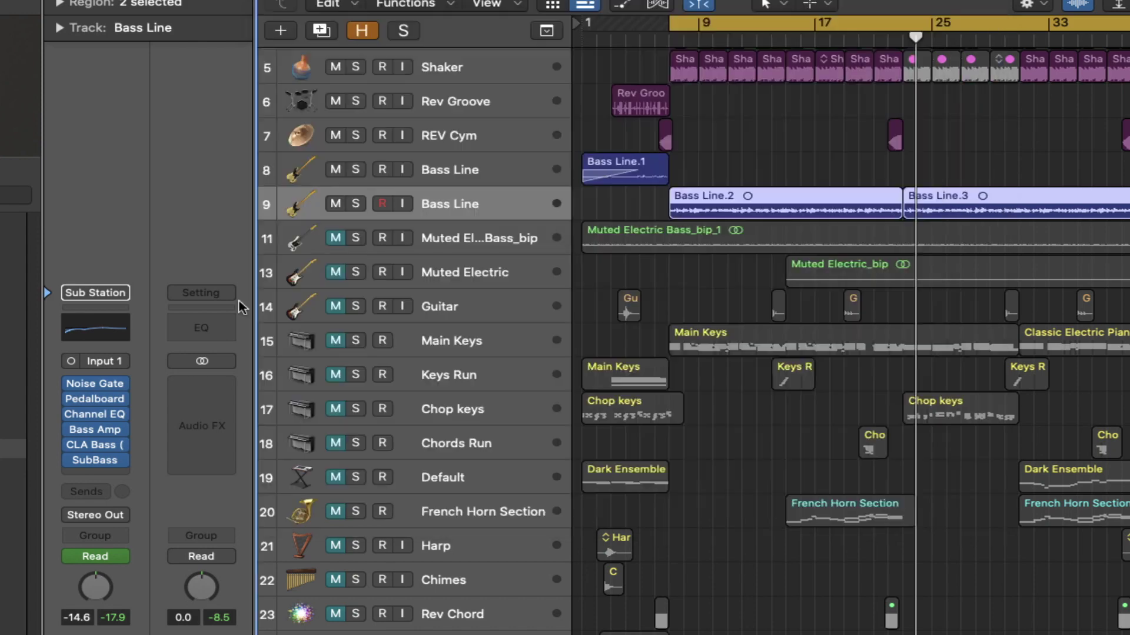
left_click(97, 461)
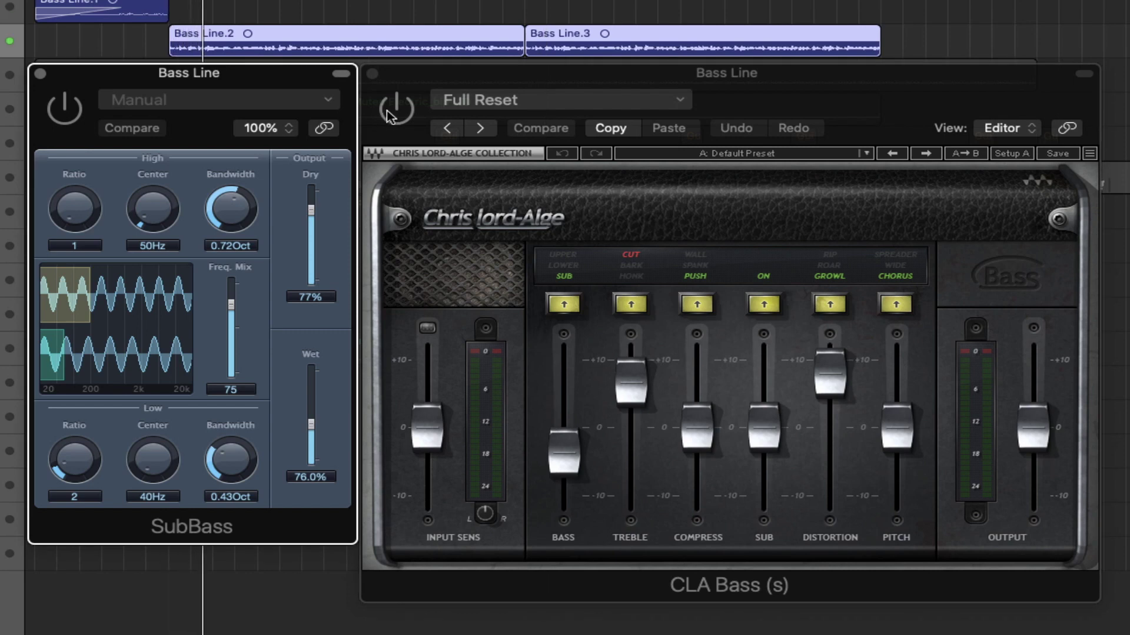
- Enable CLA Bass, compare it with SubBass, then close both bass plug-in windows
left_click(393, 109)
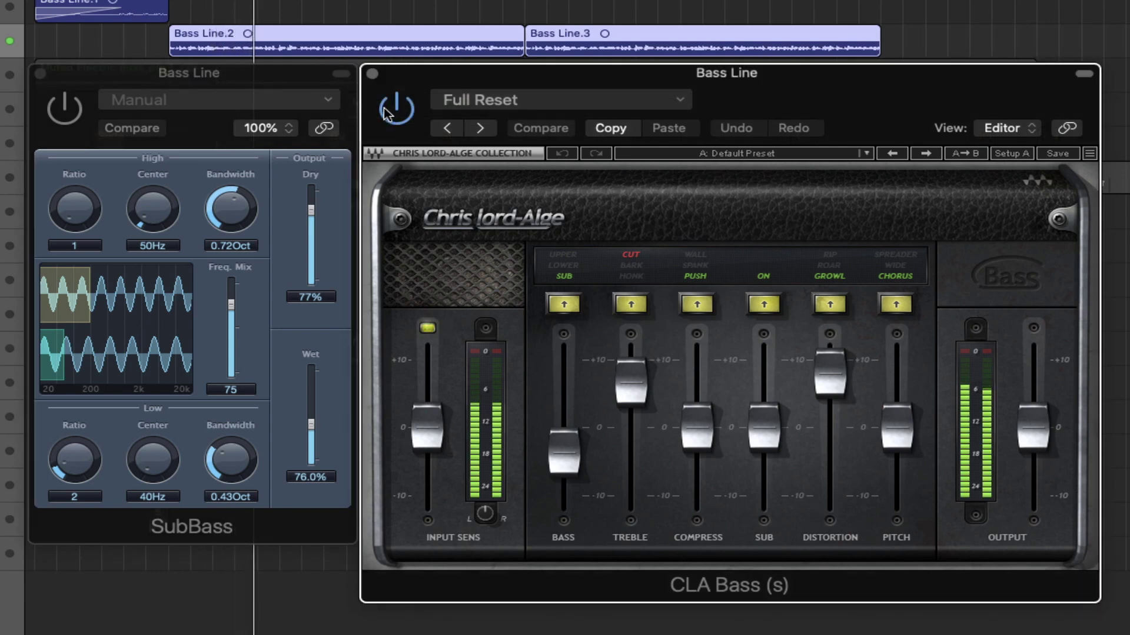
left_click(61, 122)
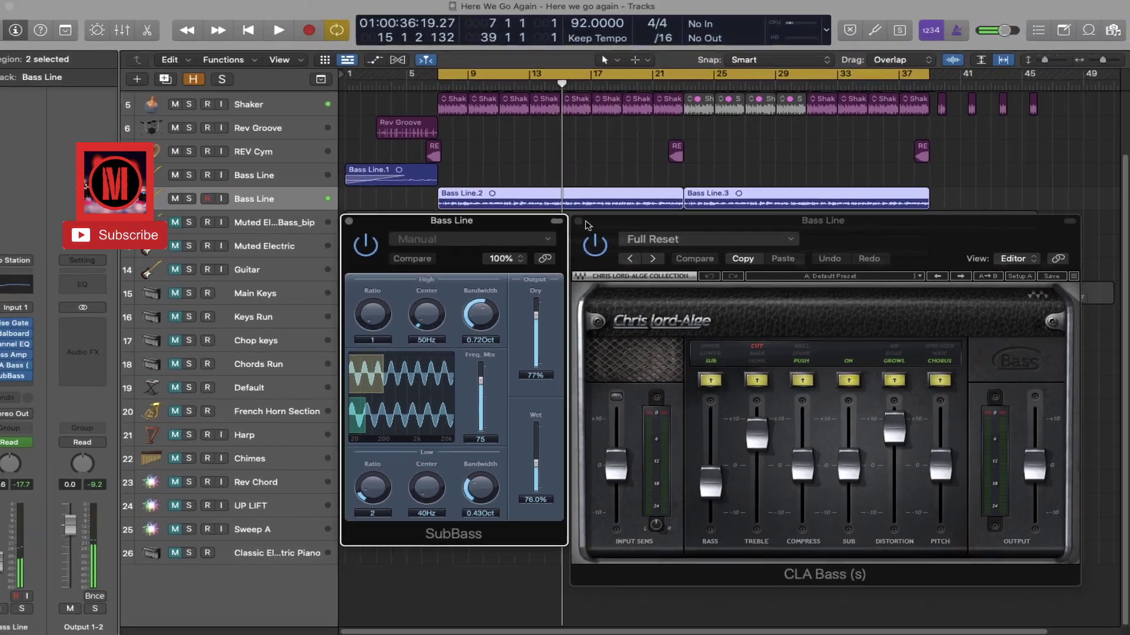
left_click(794, 571)
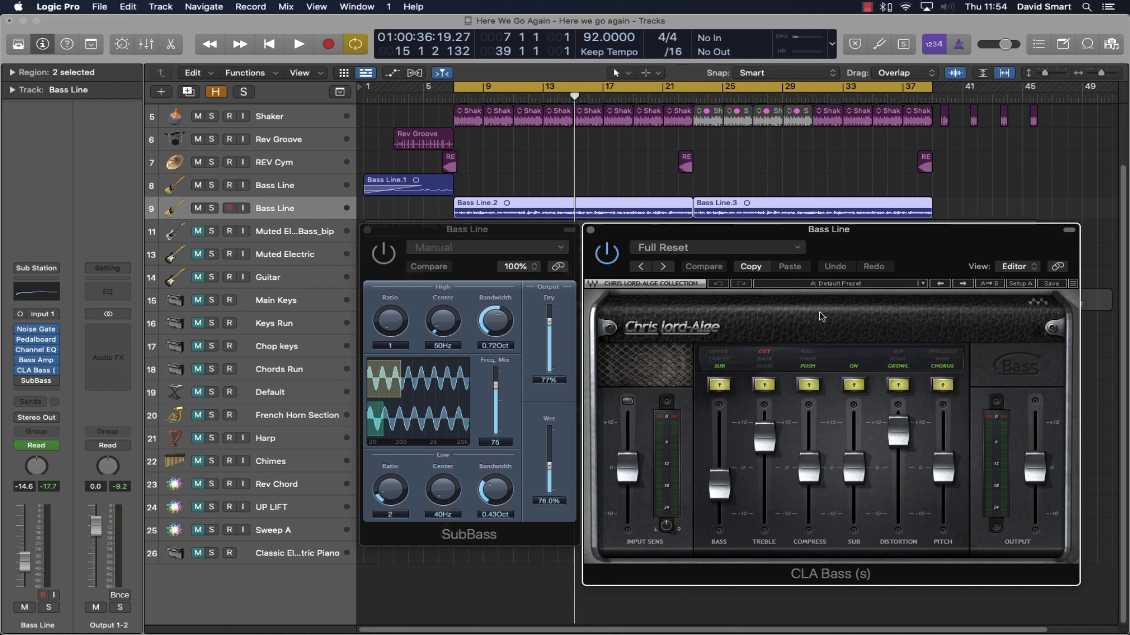
left_click(390, 267)
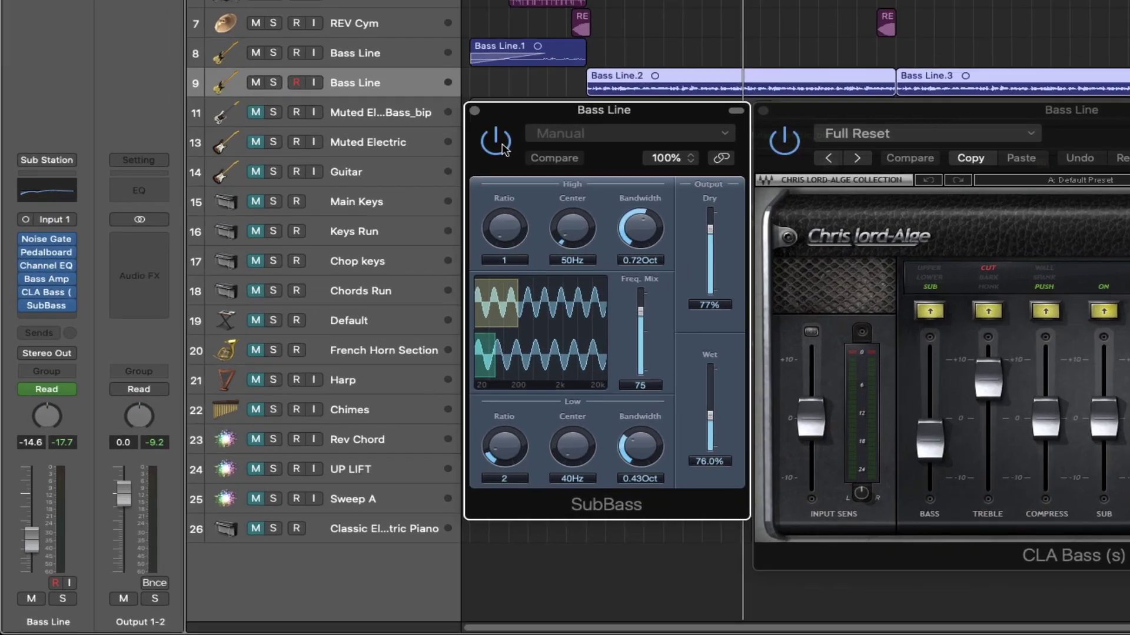
key("v")
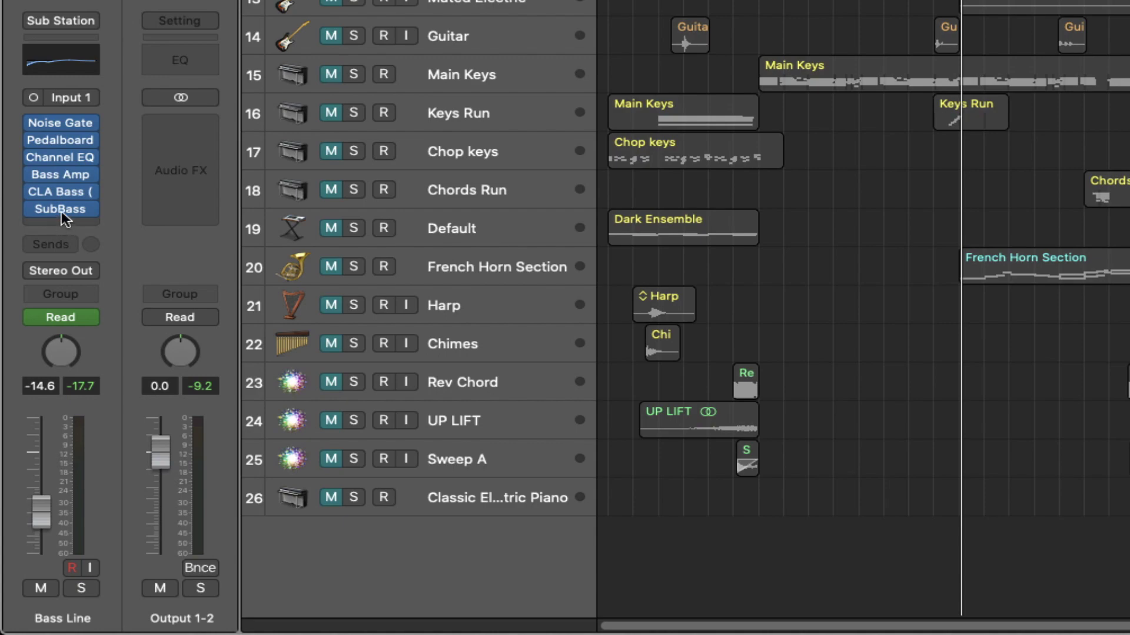
- Solo the Muted Electric and Guitar tracks together, leaving Muted Electric selected
mouse_move(68, 192)
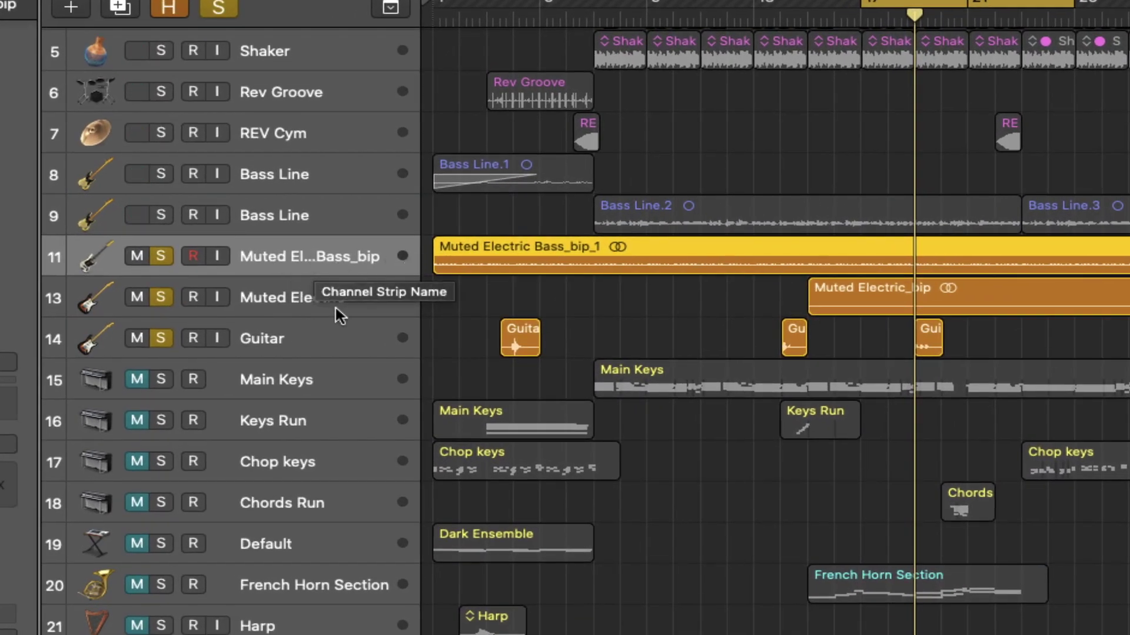
left_click(289, 312)
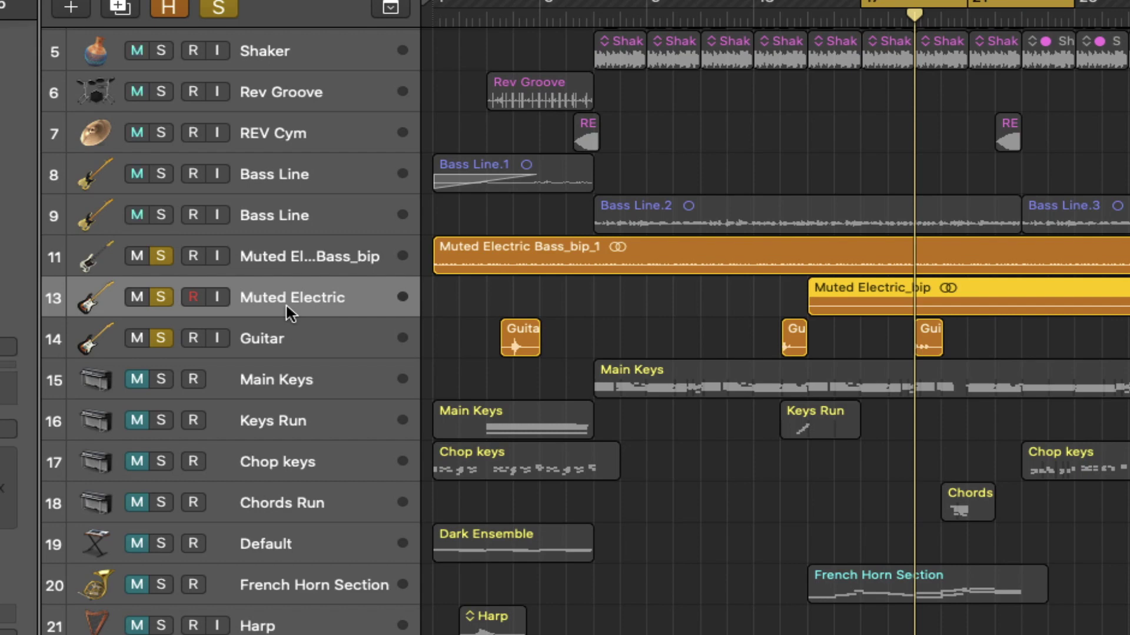
left_click(287, 346)
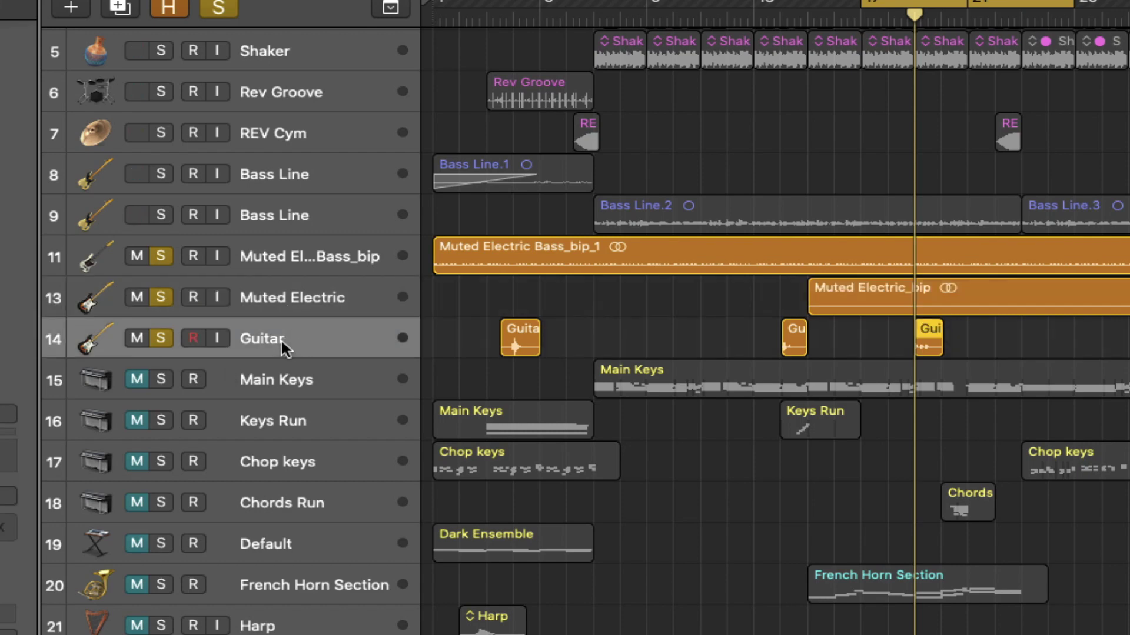
left_click_drag(161, 339, 161, 297)
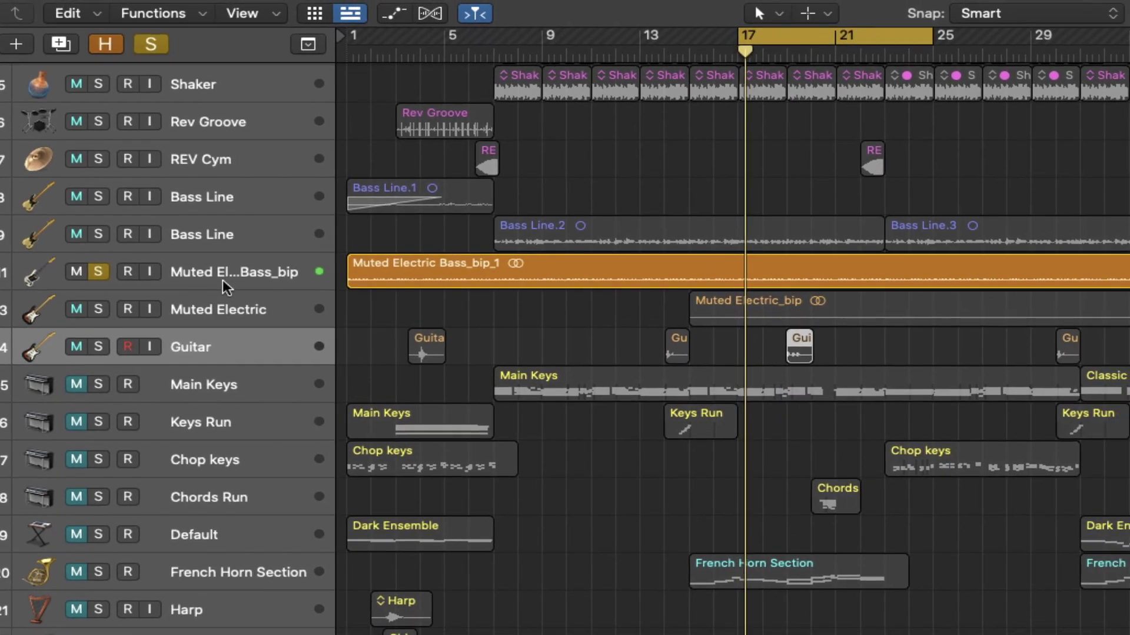
left_click(223, 275)
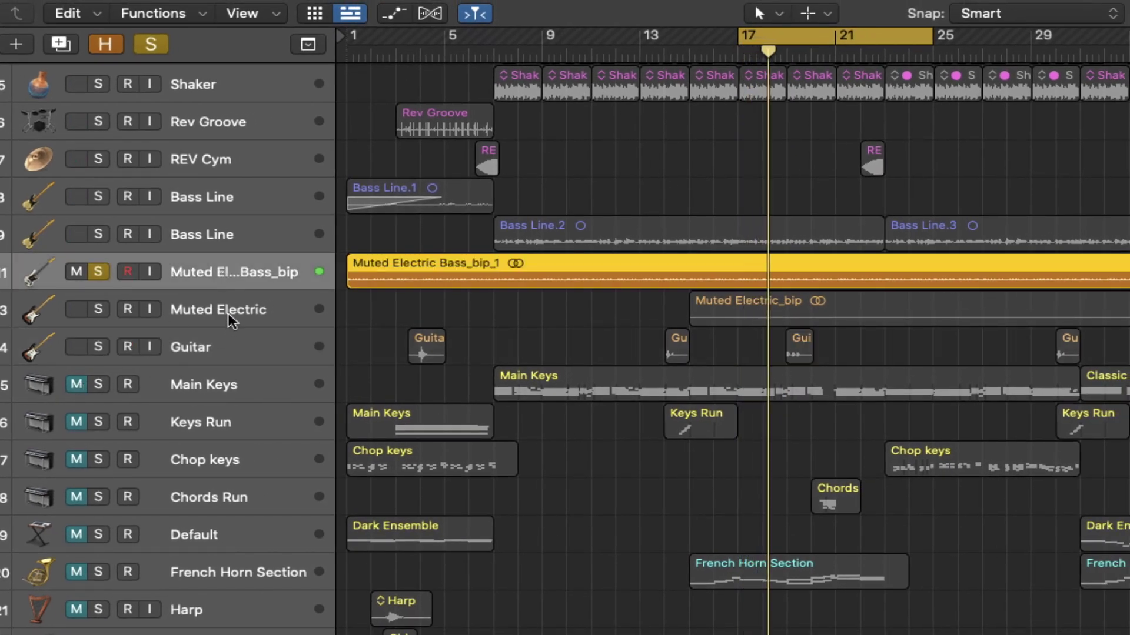
left_click(99, 311)
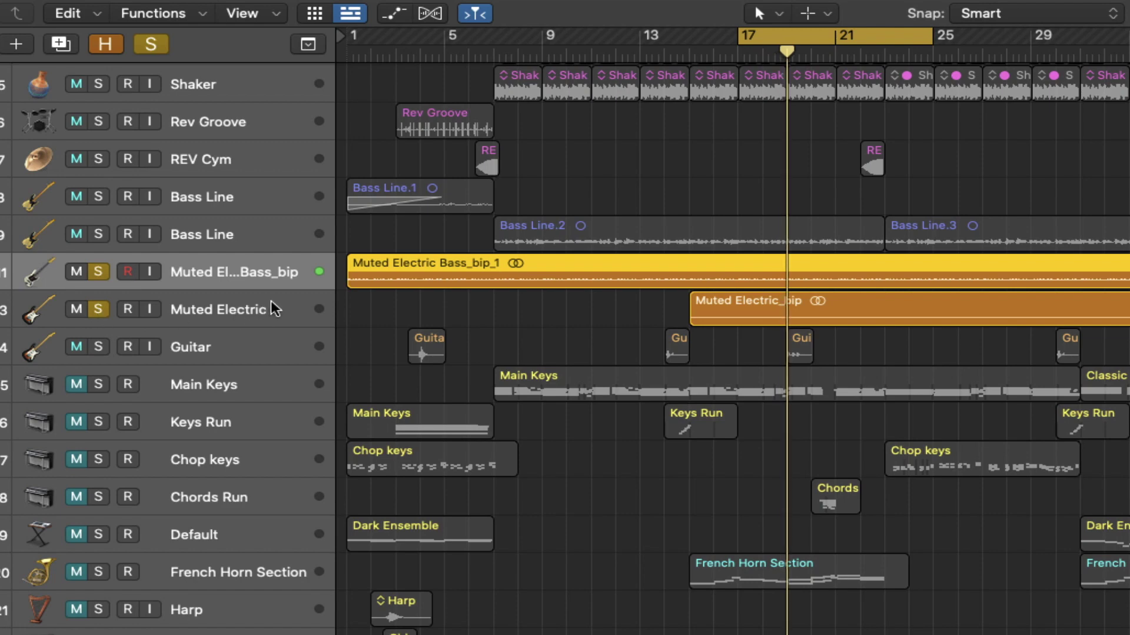
left_click(217, 310)
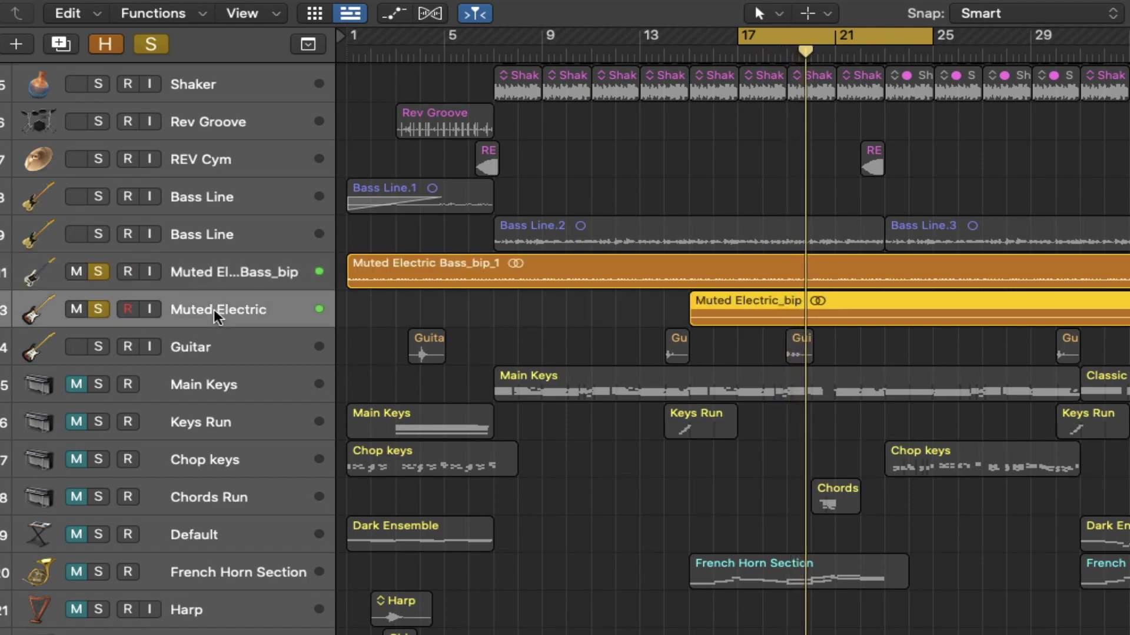
left_click(103, 346)
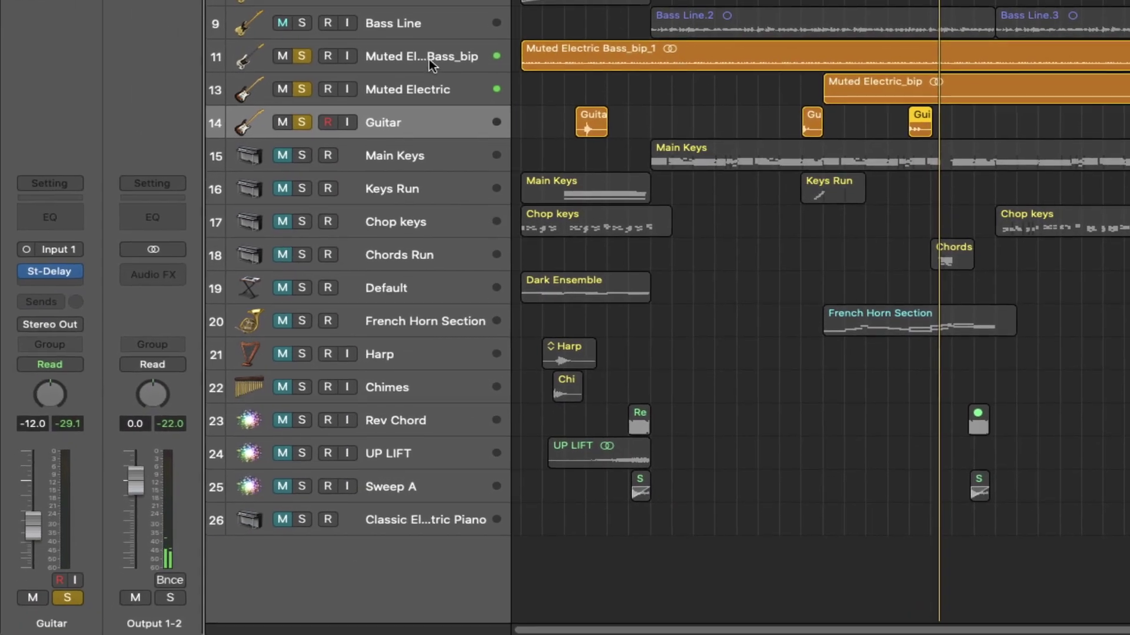
left_click(245, 274)
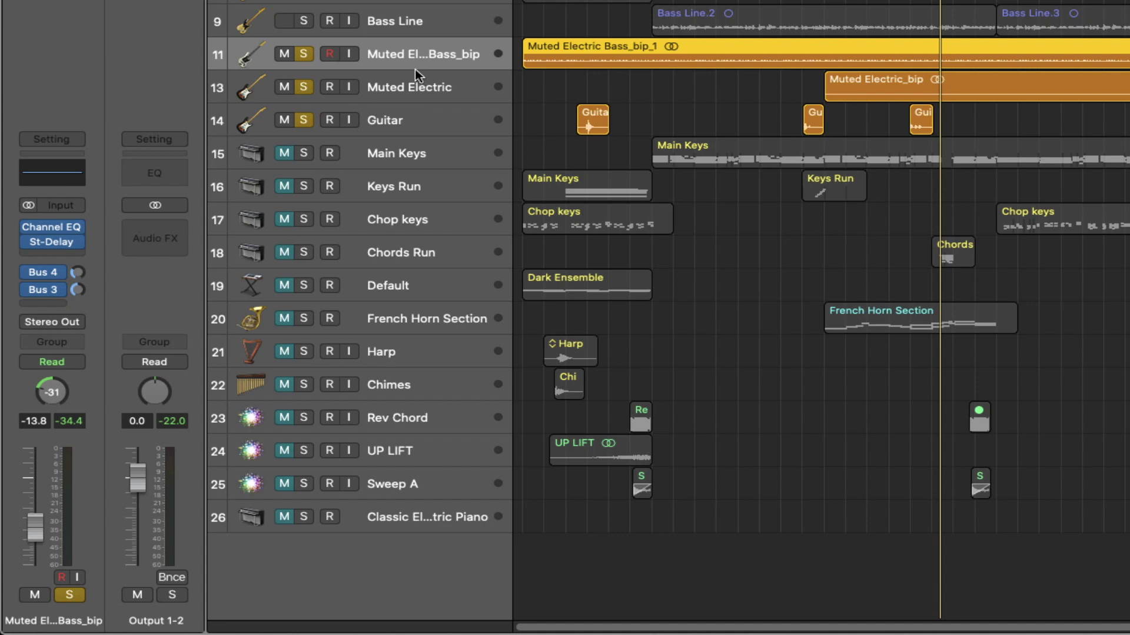
- Review Muted Electric's Tremolo (Rate 3.29 Hz, Depth 100%), then open its Pedalboard effect
left_click(412, 122)
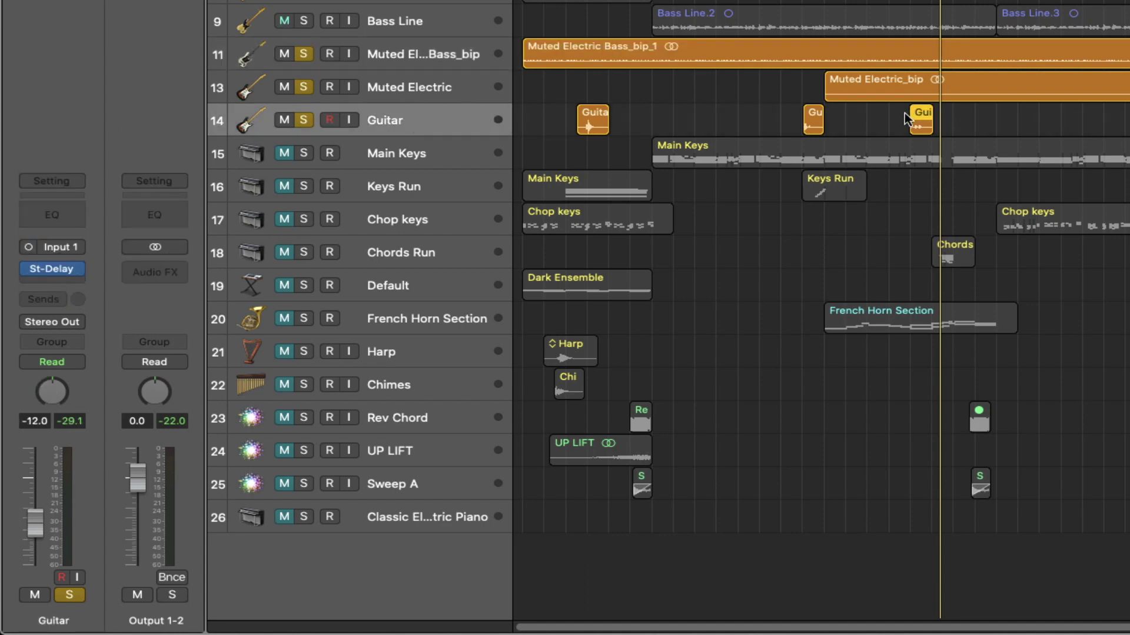
left_click(425, 86)
left_click(52, 244)
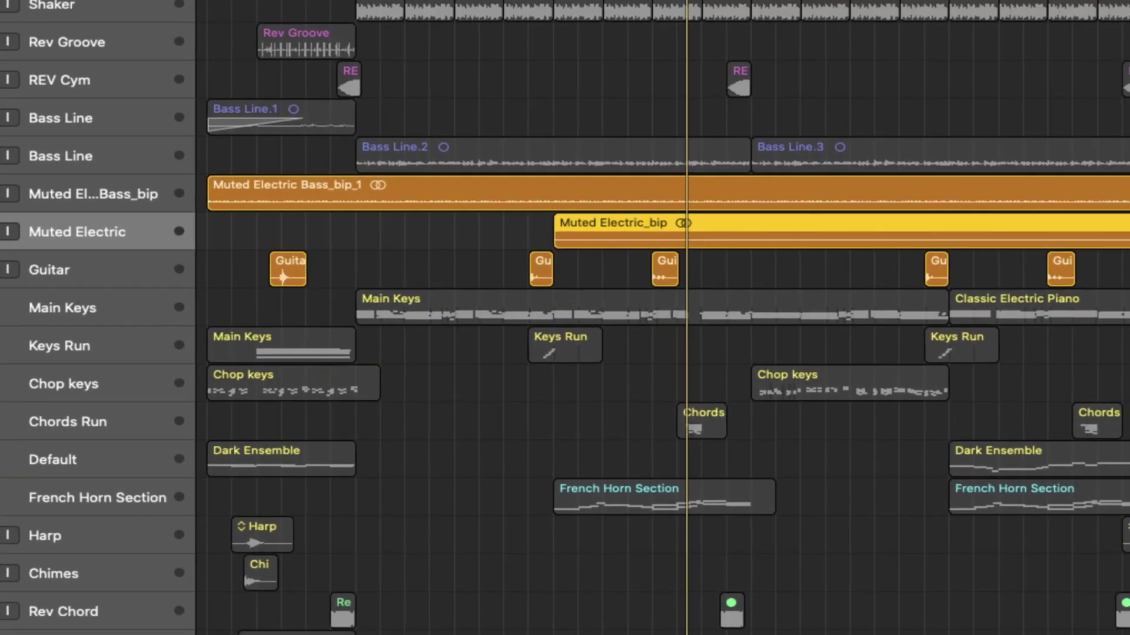
left_click(51, 259)
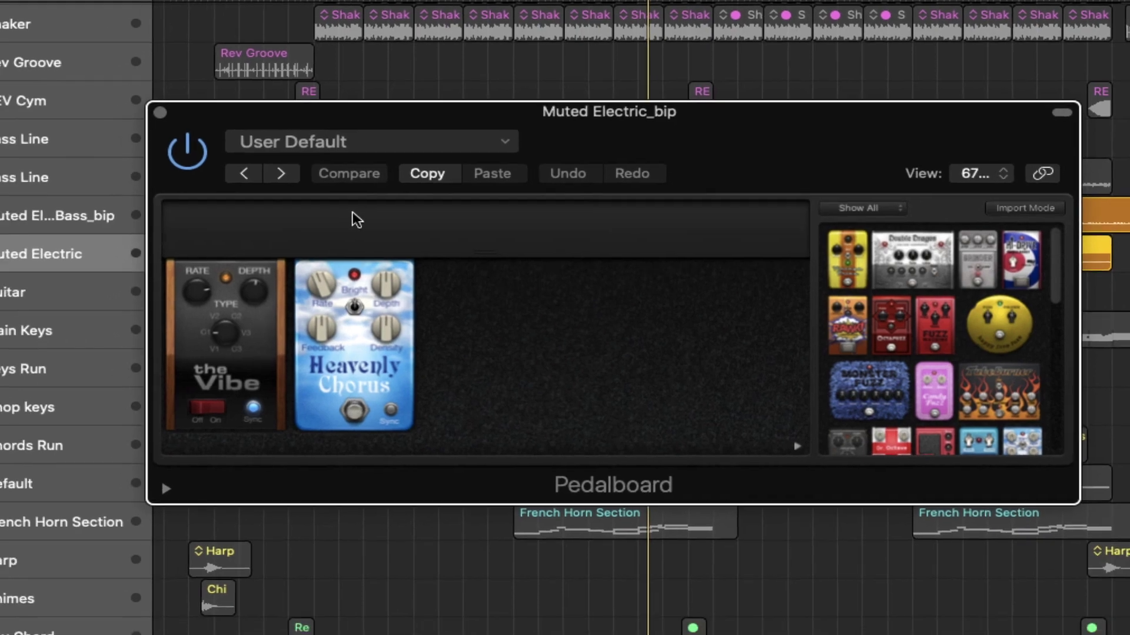
- Close Pedalboard, review and close Tape Delay, deselect the Muted Electric_bip region, and stop playback
left_click(133, 119)
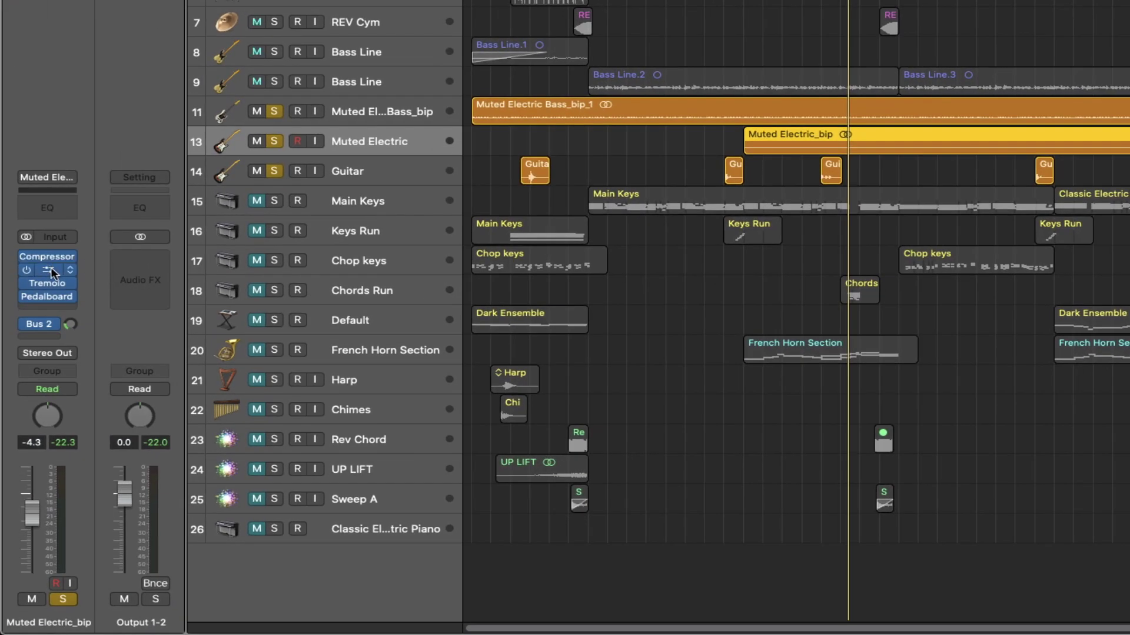
left_click(51, 268)
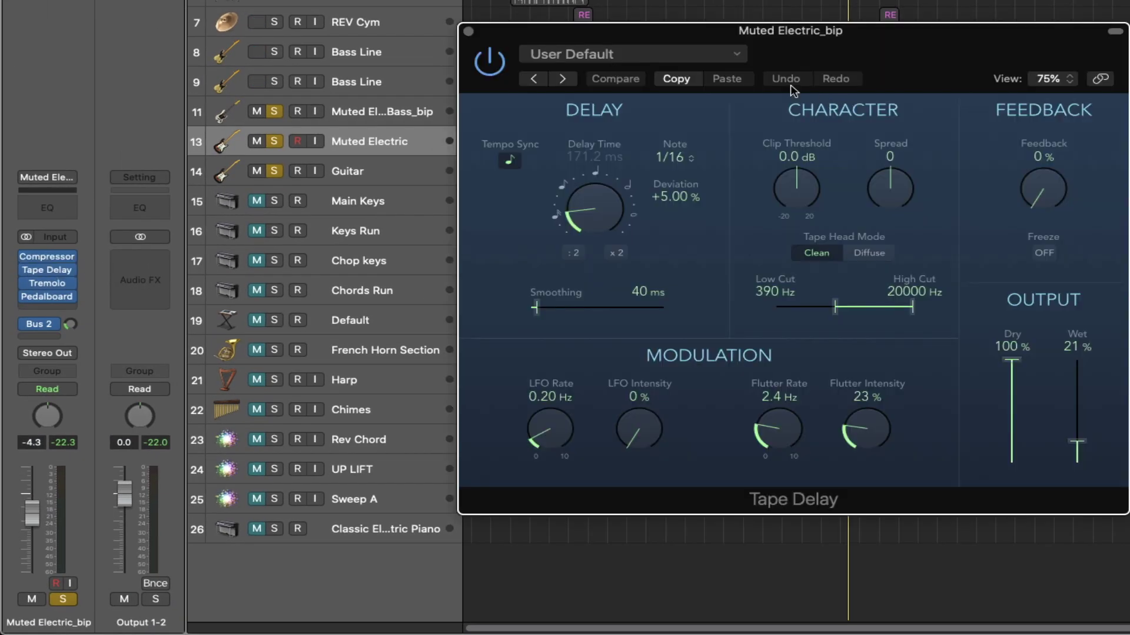
key("super+w")
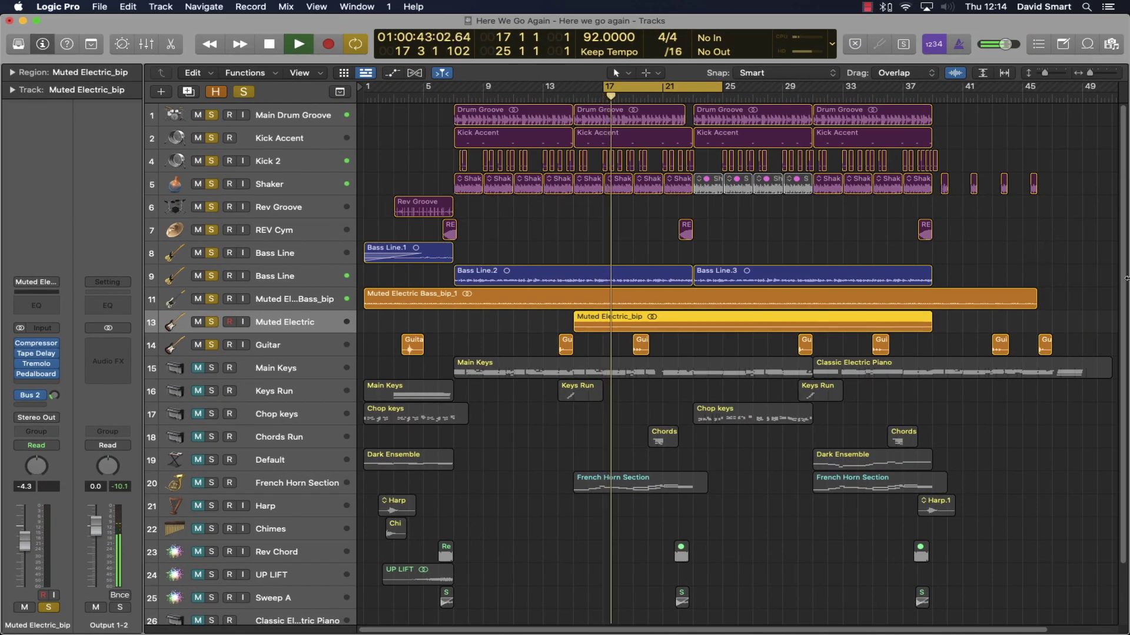
left_click(1018, 249)
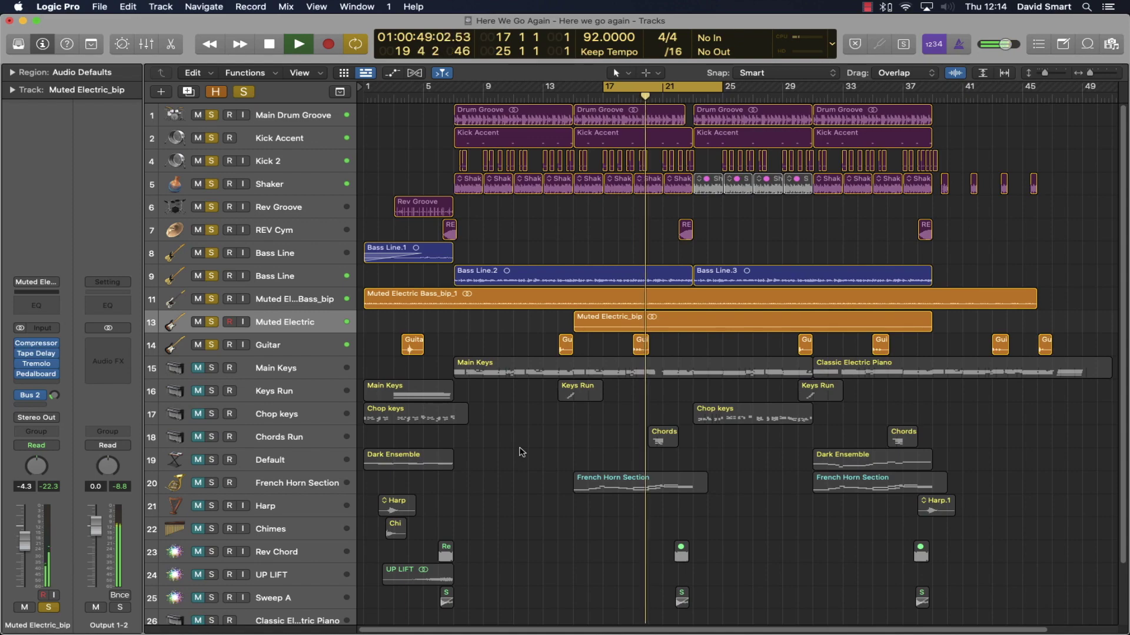
key("space")
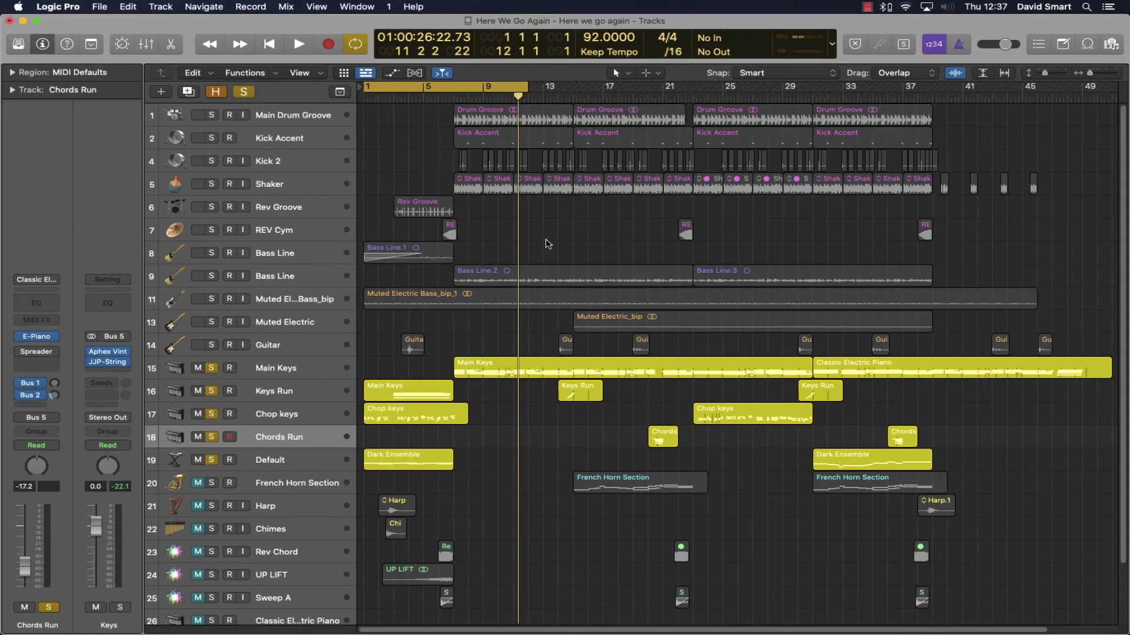
- Open and close the Vintage Electric Piano on Main Keys and Keys Run
left_click(285, 376)
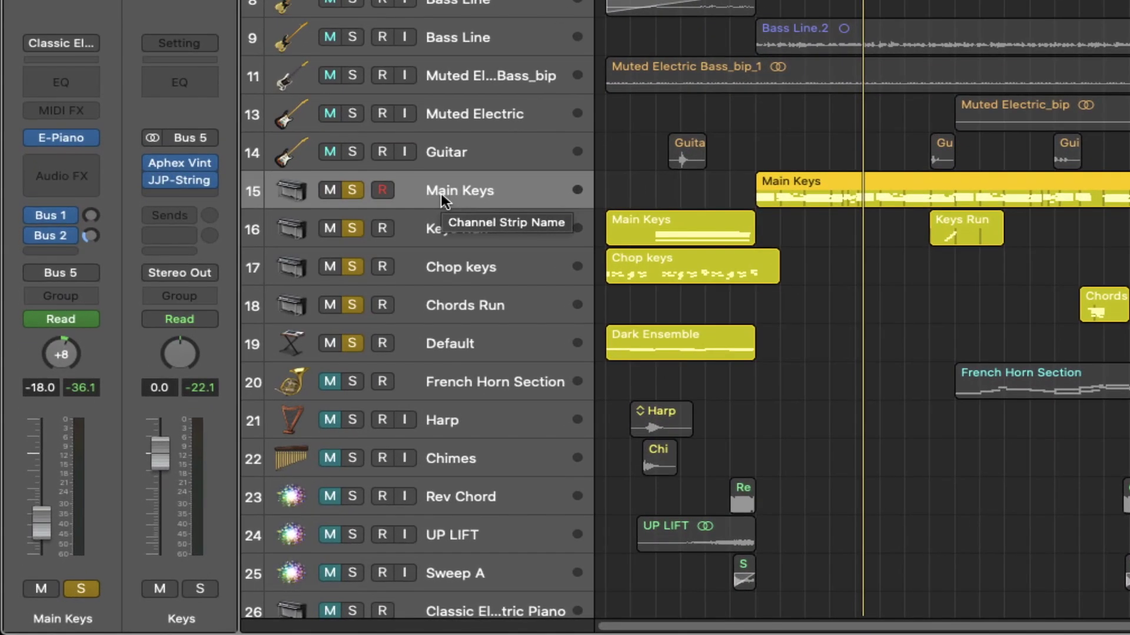
key("v")
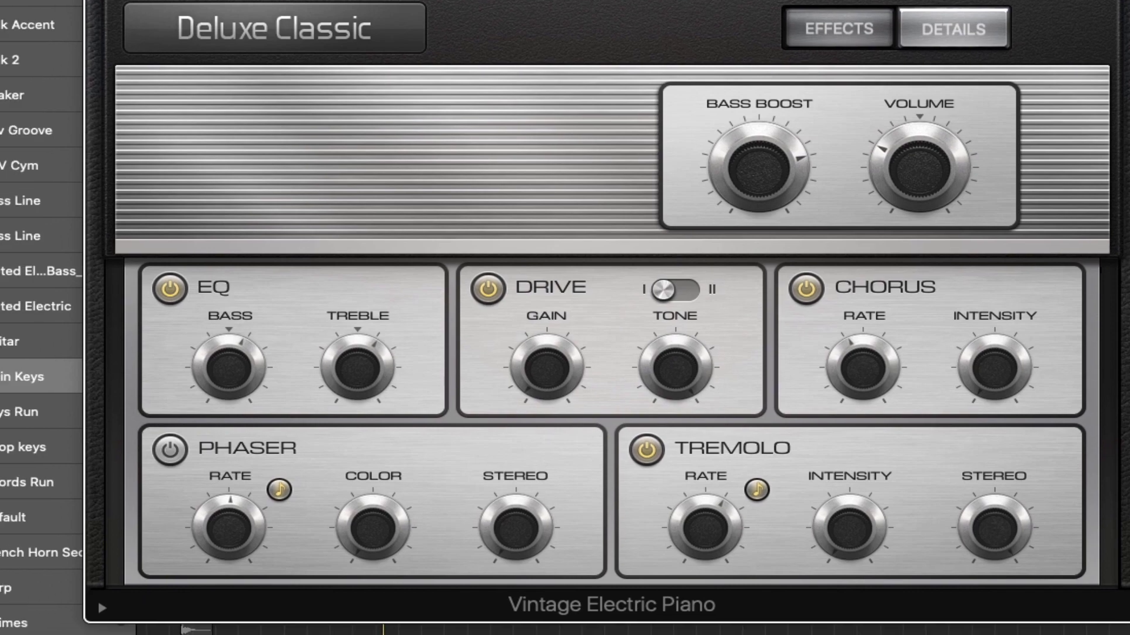
key("v")
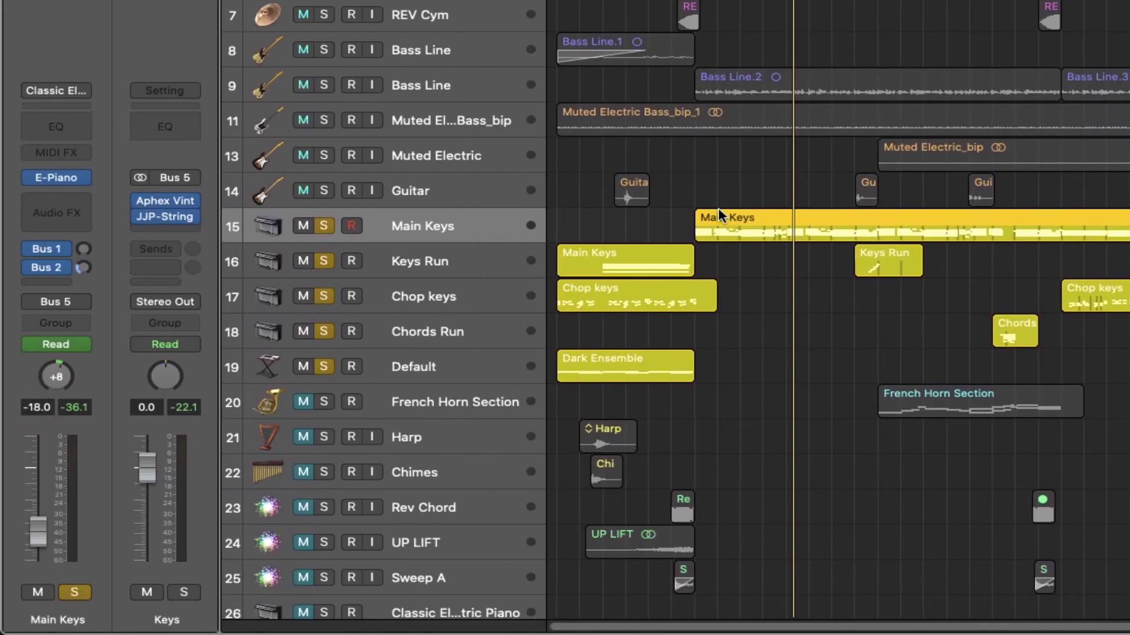
left_click(412, 262)
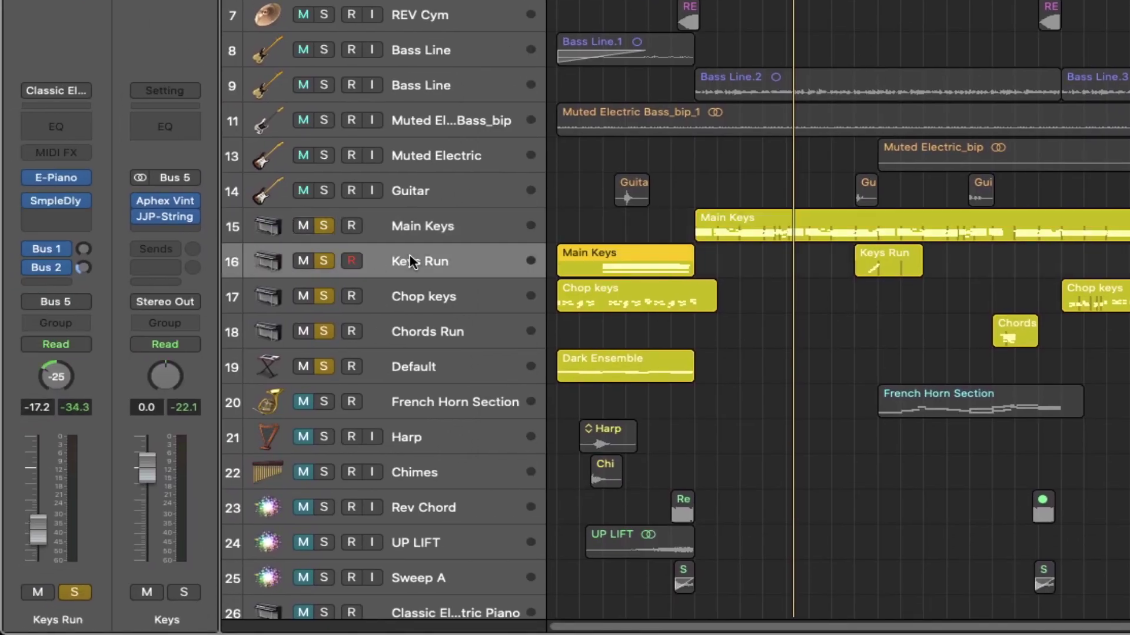
left_click(59, 180)
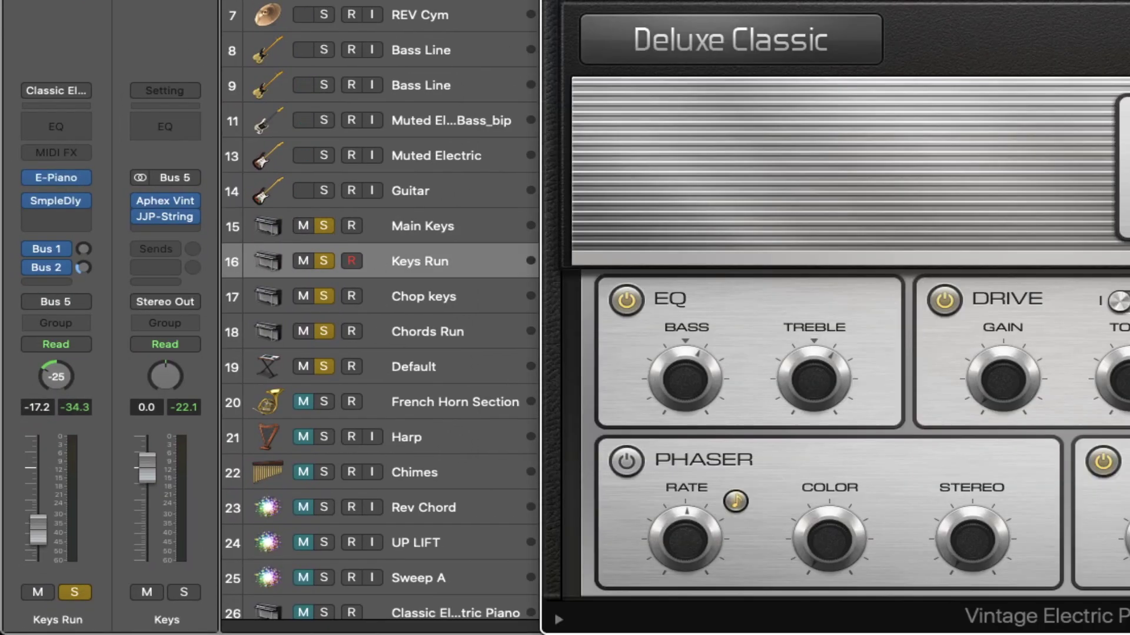
key("super+w")
- Check Chop keys' Vintage Electric Piano and Dark Ensemble's Alchemy, closing both windows
left_click(441, 293)
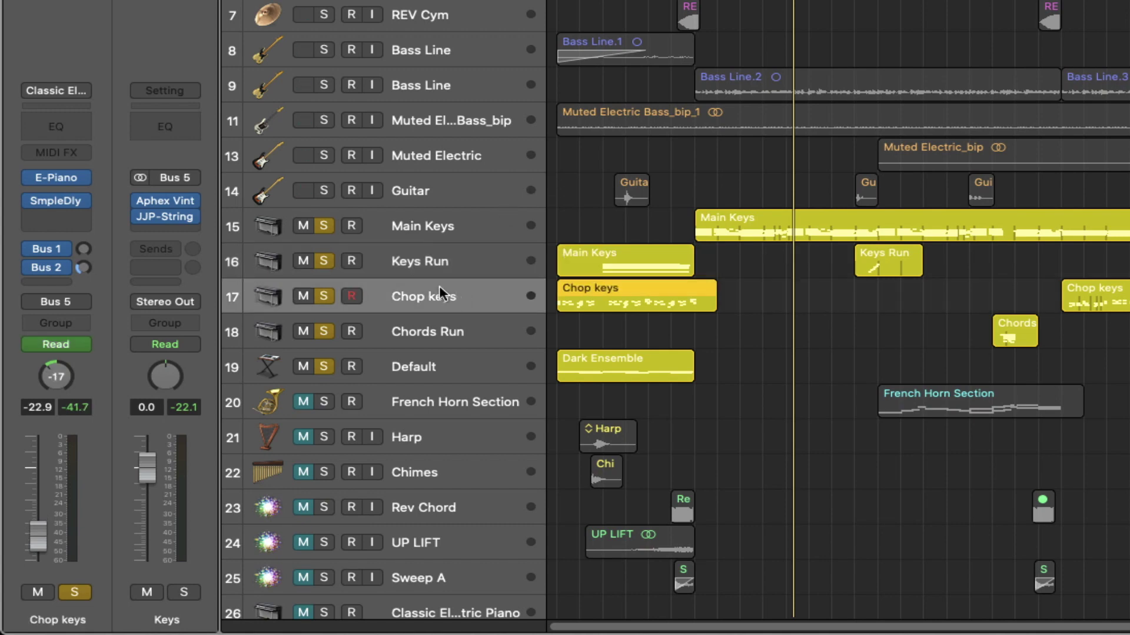
left_click(56, 180)
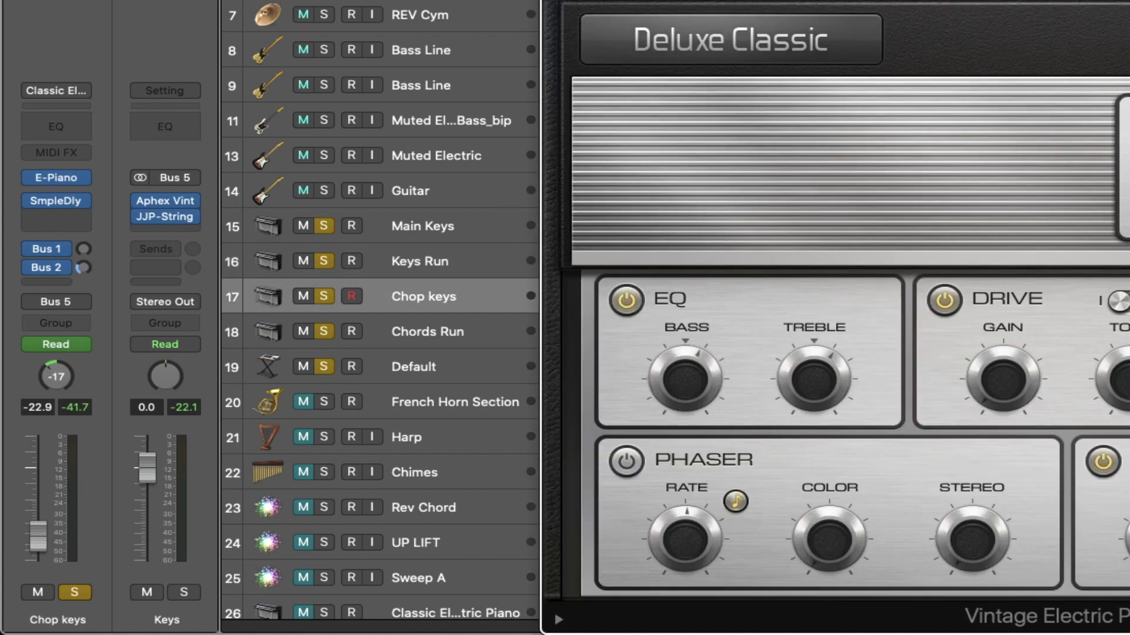
key("super+w")
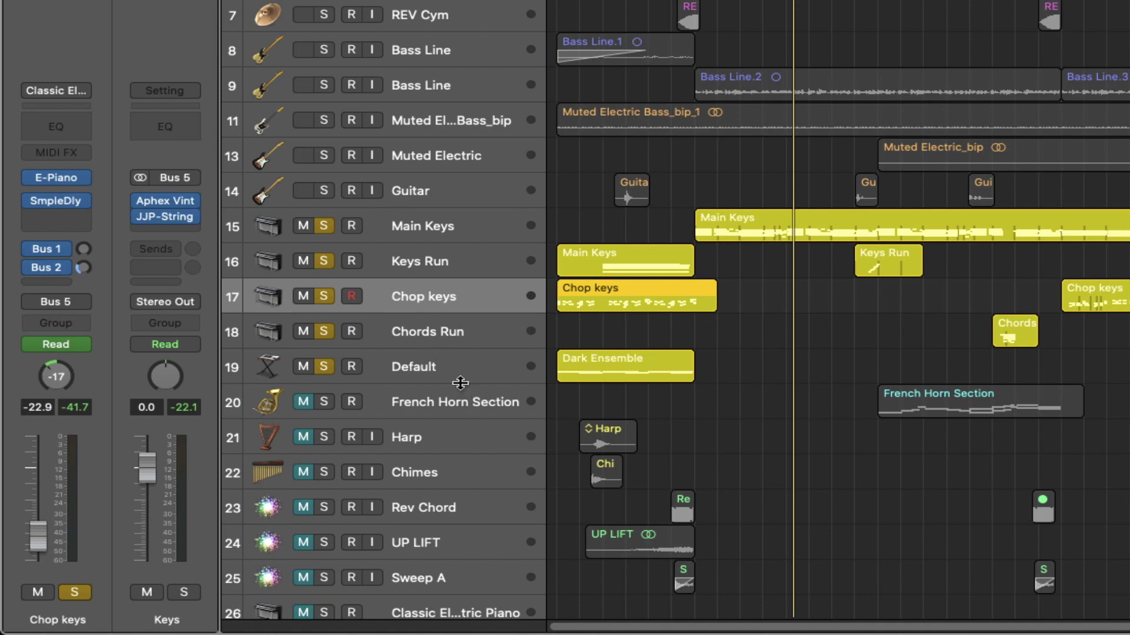
left_click(450, 369)
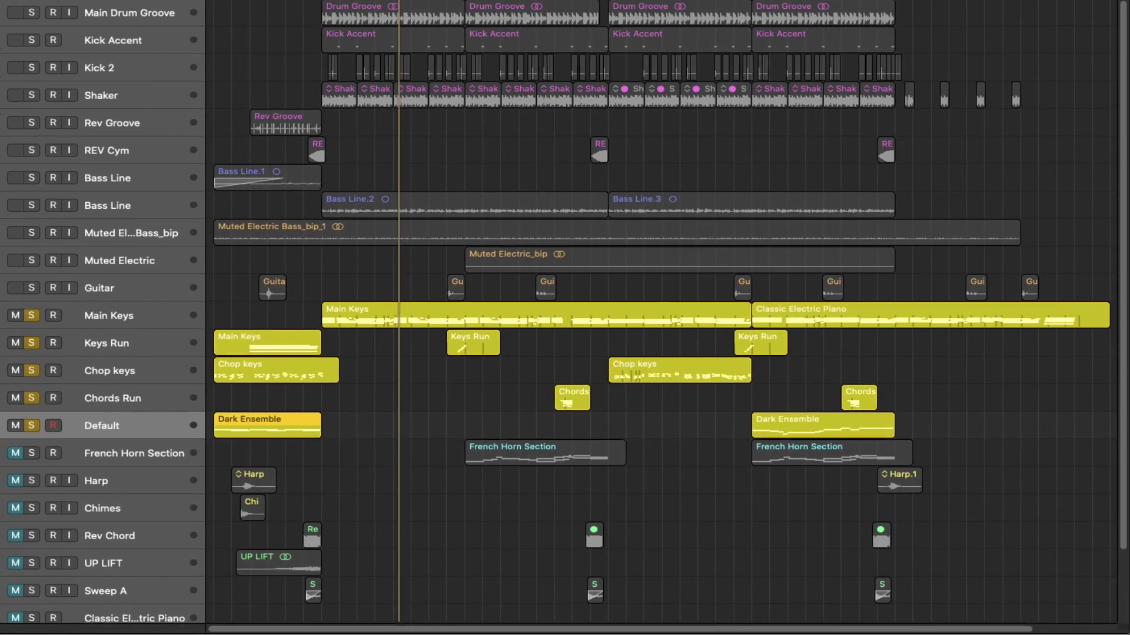
left_click(57, 229)
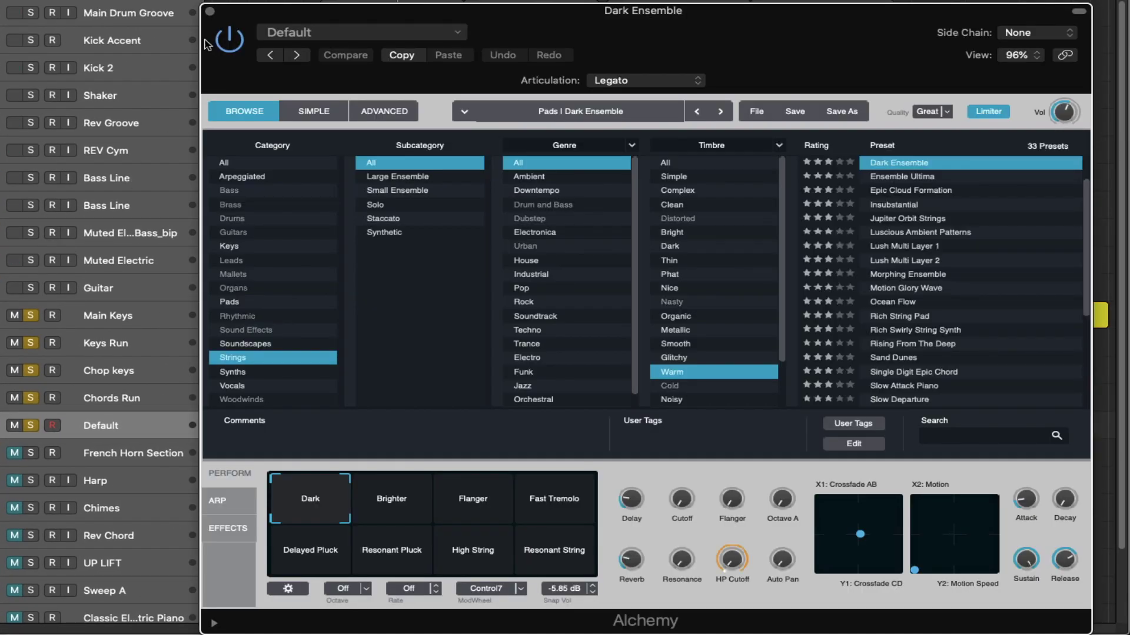
left_click(210, 12)
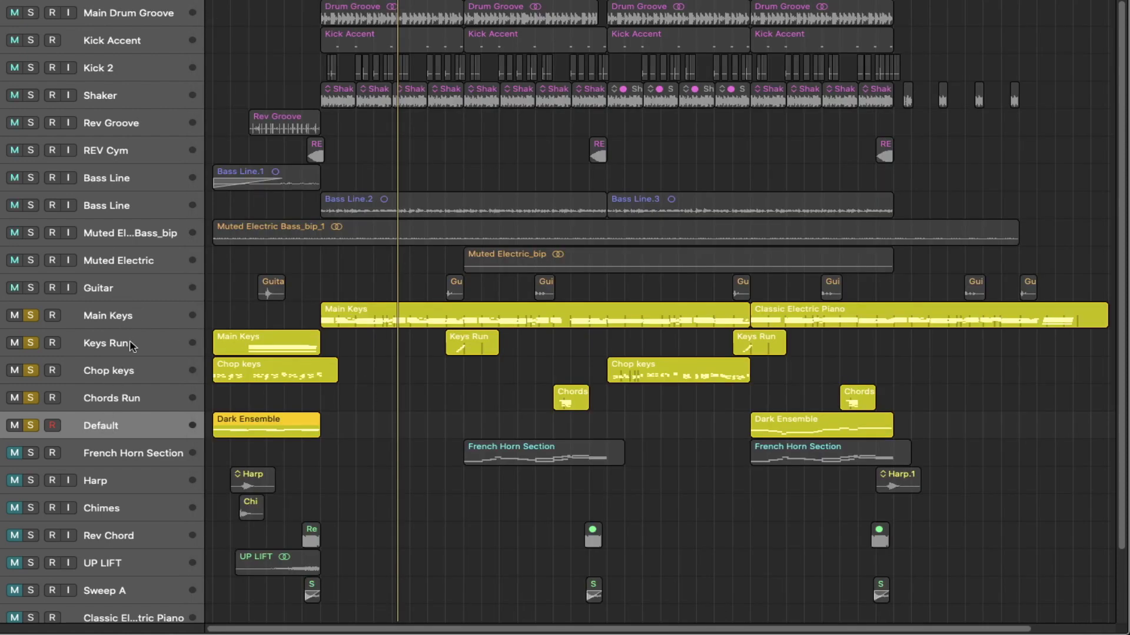
- Play the song from the start and show the Main Keys strip with its E-Piano and Bus 1/2 sends
key("space")
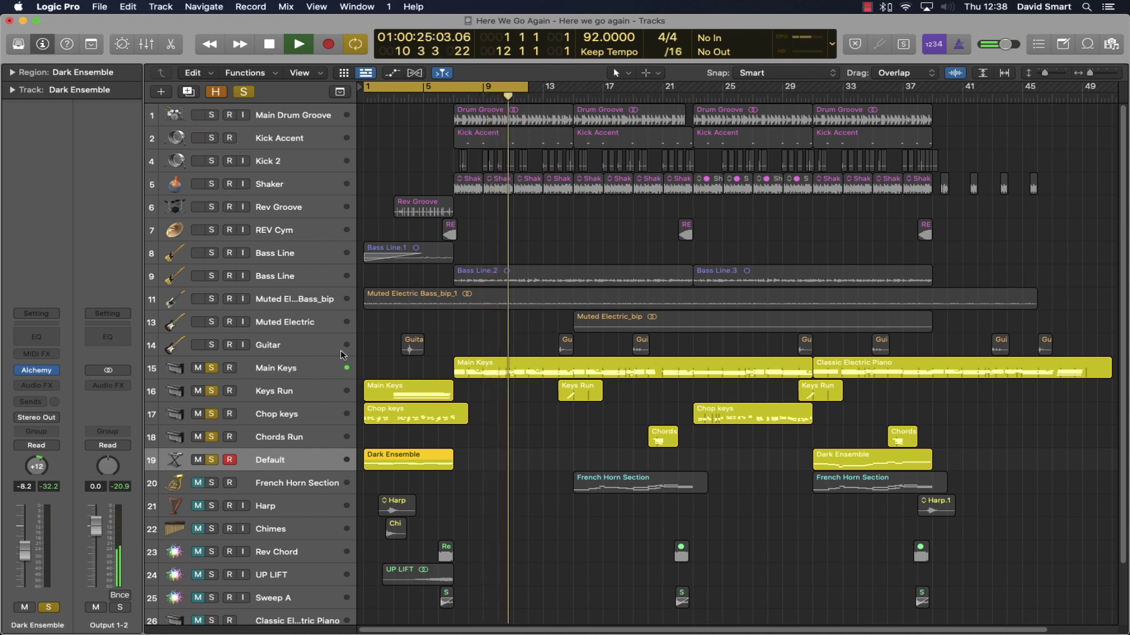
left_click(297, 367)
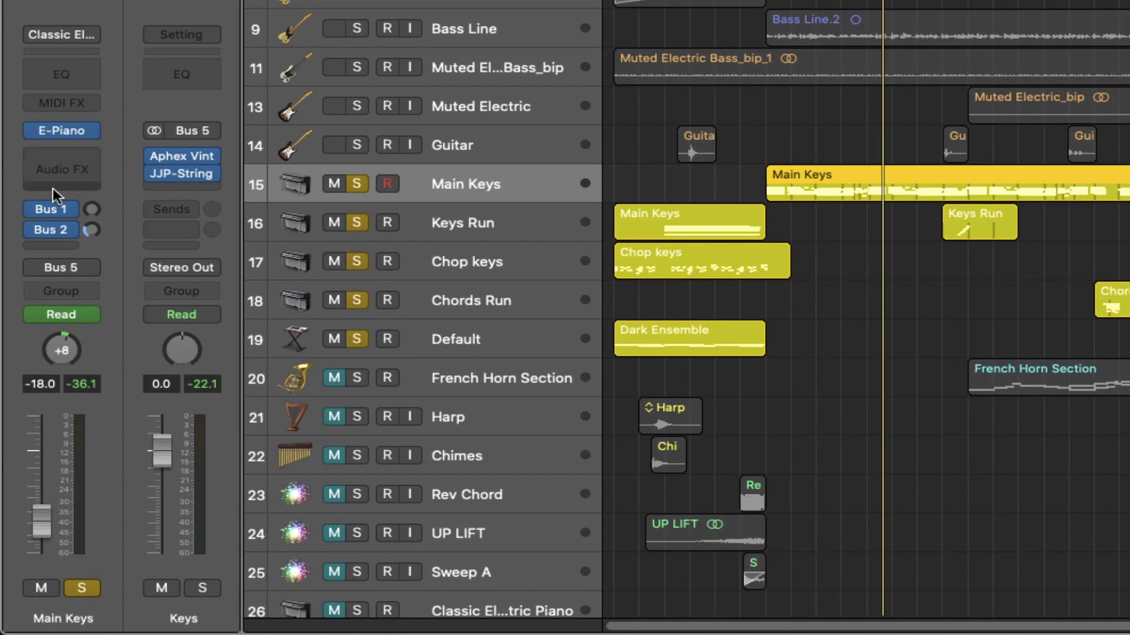
- Open the Sample Delay plugin on Keys Run, review it, then close it
mouse_move(24, 131)
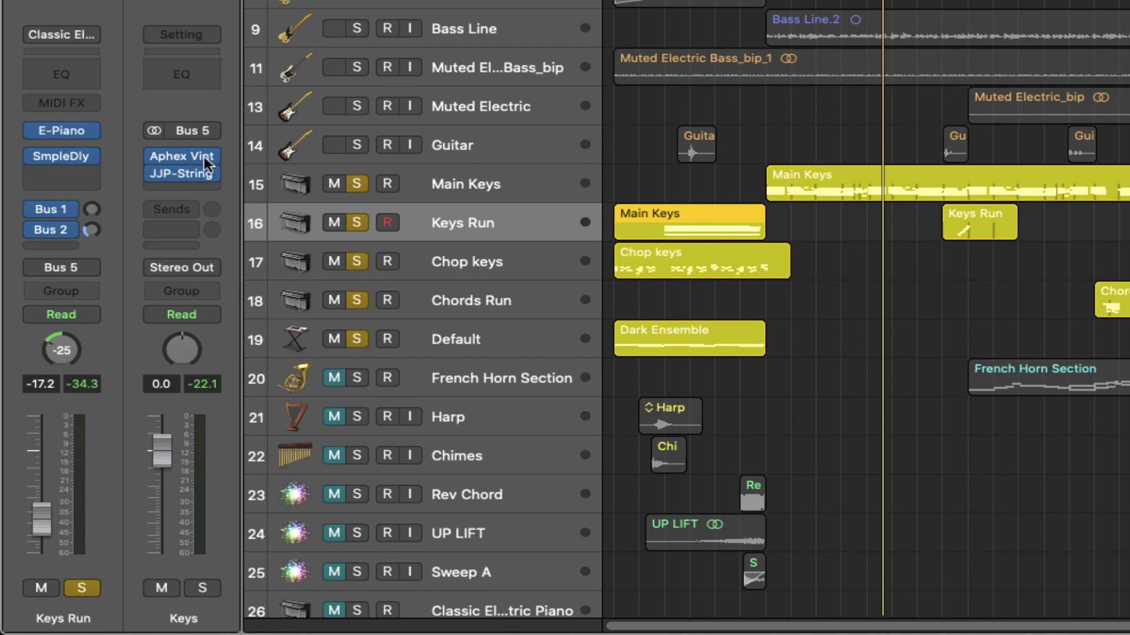
left_click(60, 155)
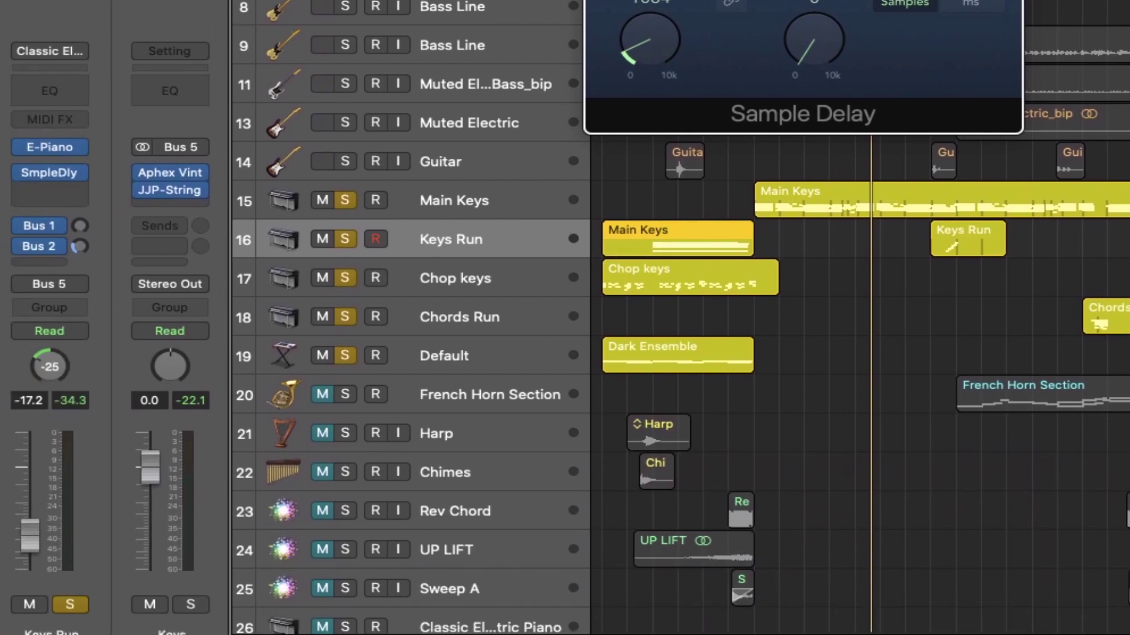
left_click(482, 278)
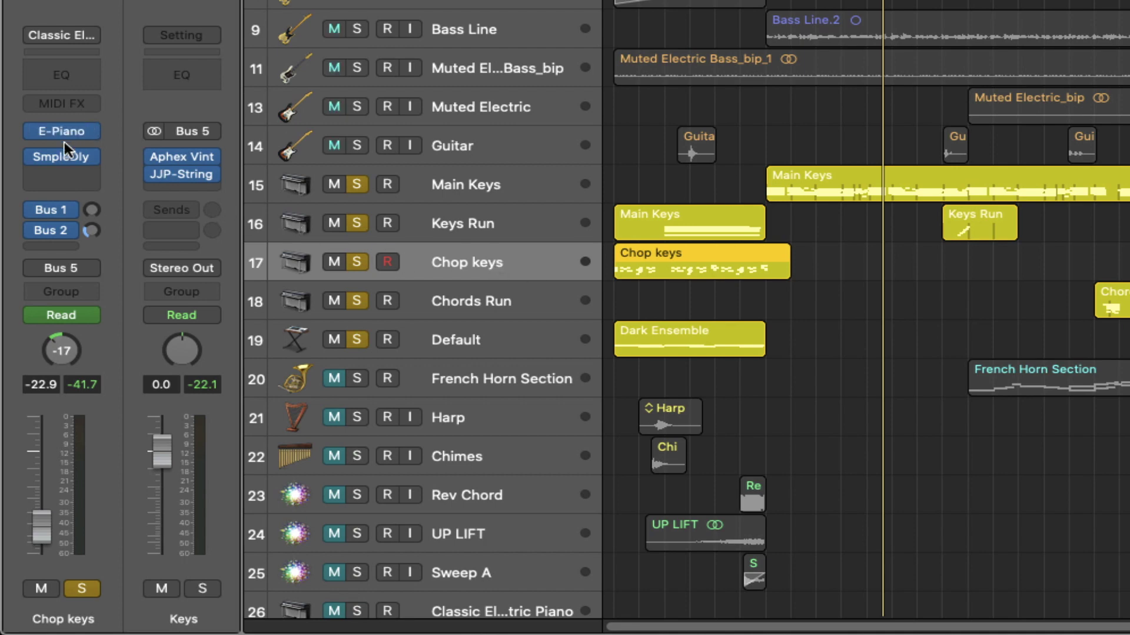
- Step through the Dark Ensemble, Main Keys, Keys Run and Chop keys strips, then open the Keys bus Aphex Vintage Exciter
left_click(475, 335)
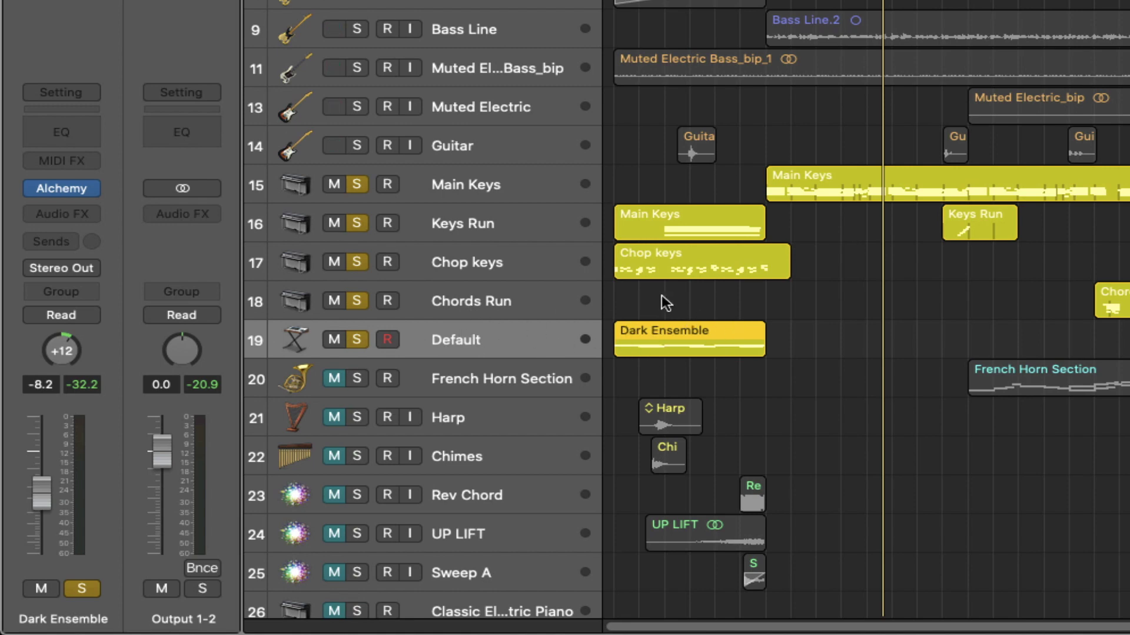
left_click(479, 184)
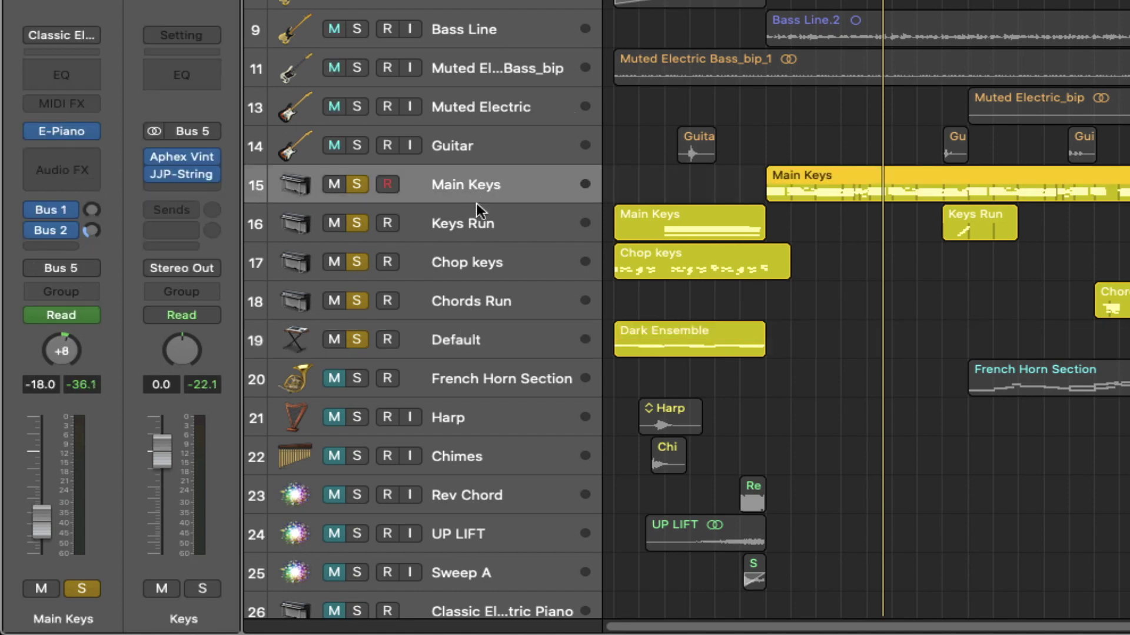
left_click(479, 222)
left_click(486, 261)
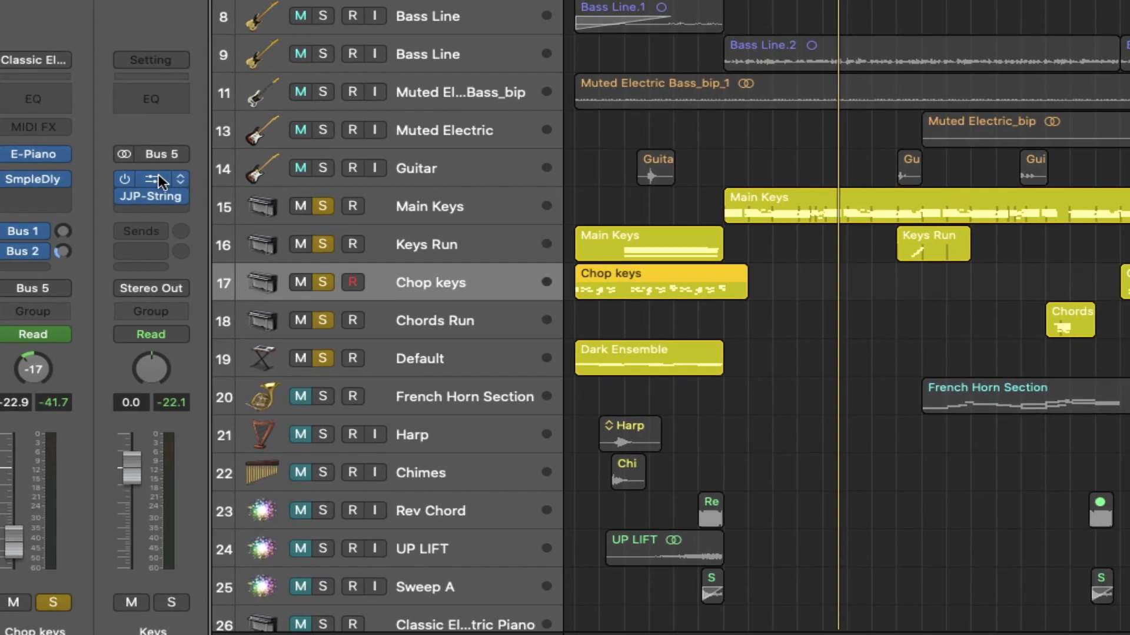
left_click(181, 157)
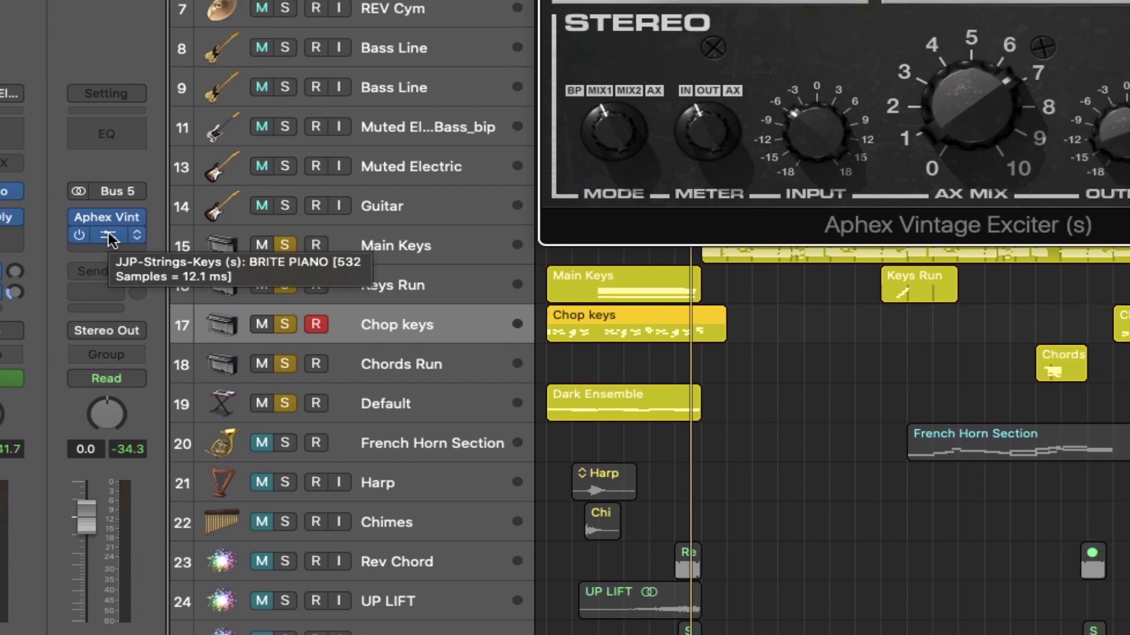
- Check the JJP-Strings-Keys factory presets on the Keys bus, keeping BRITE PIANO, and close the plugin
left_click(109, 238)
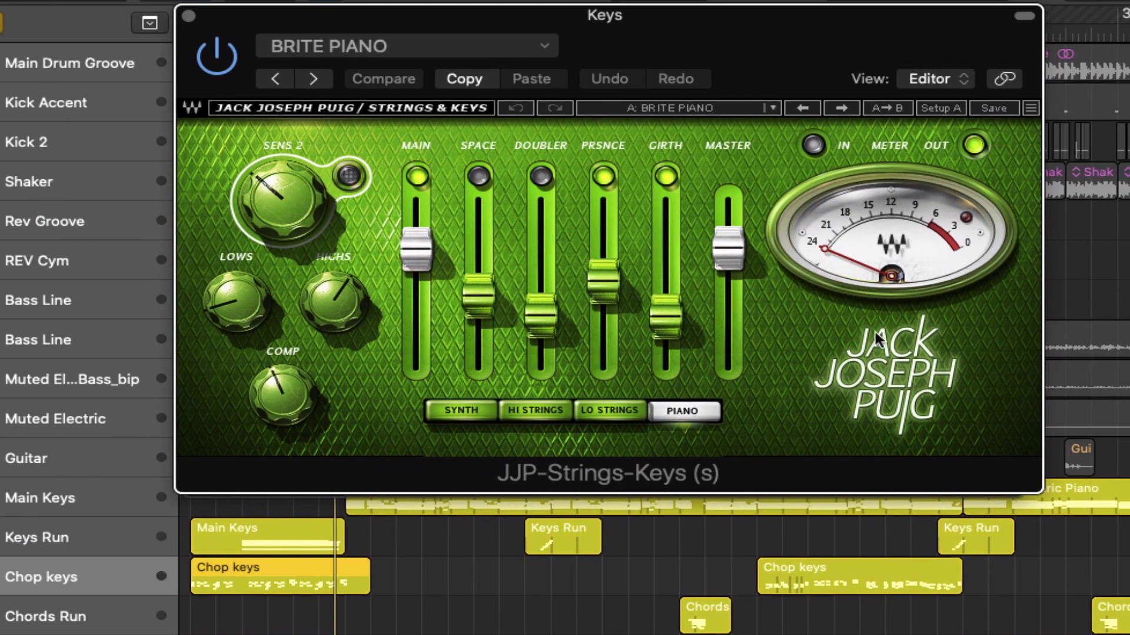
left_click(677, 107)
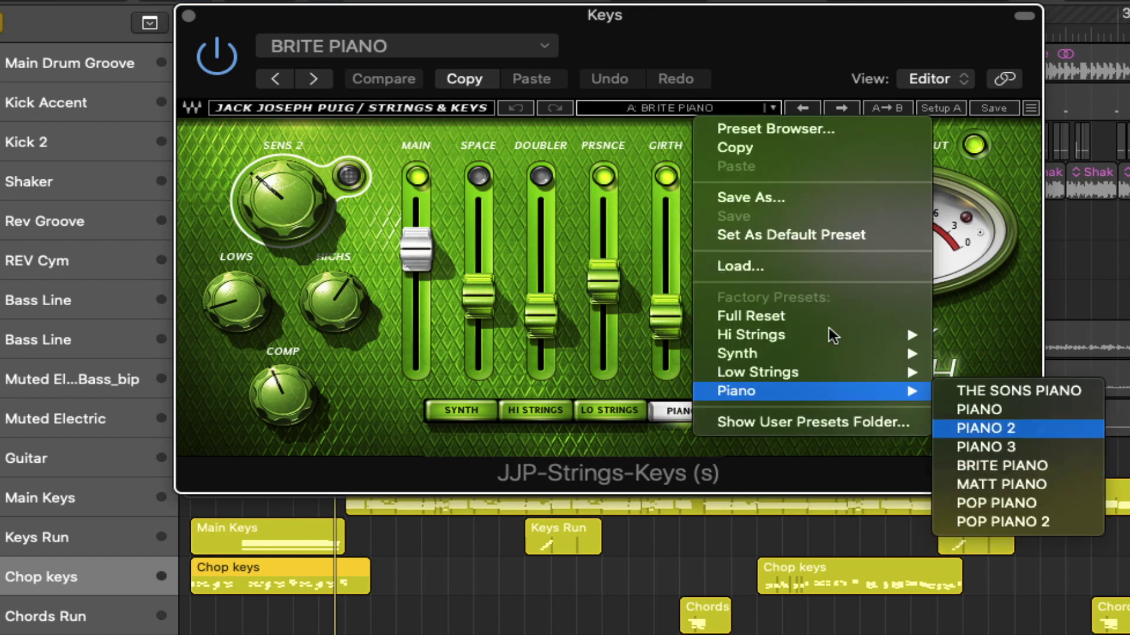
left_click(194, 21)
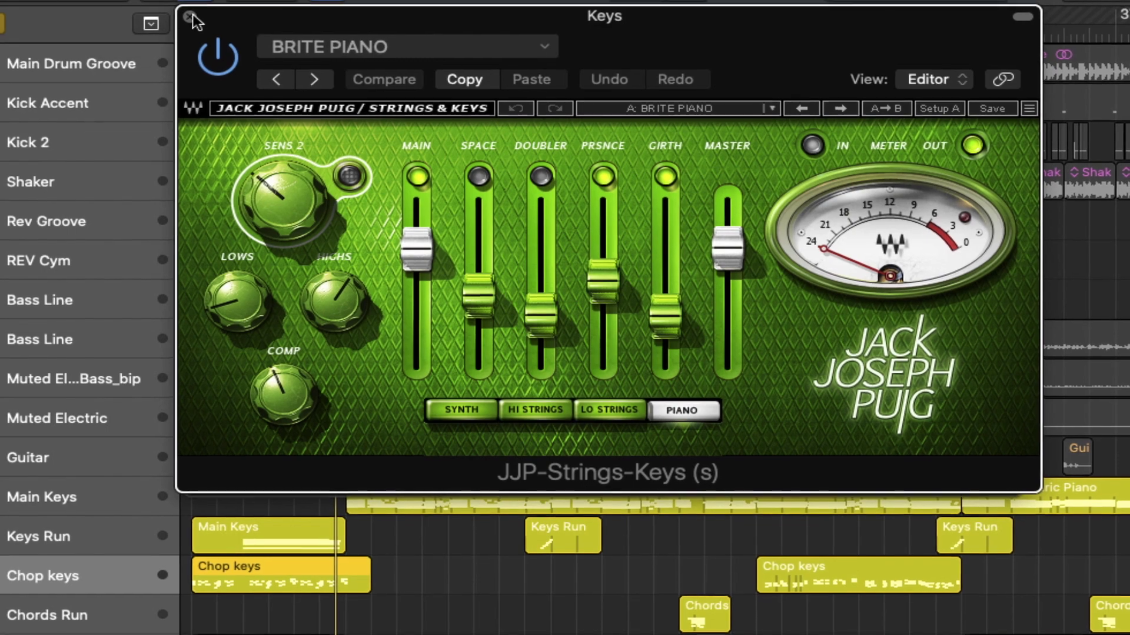
left_click(188, 16)
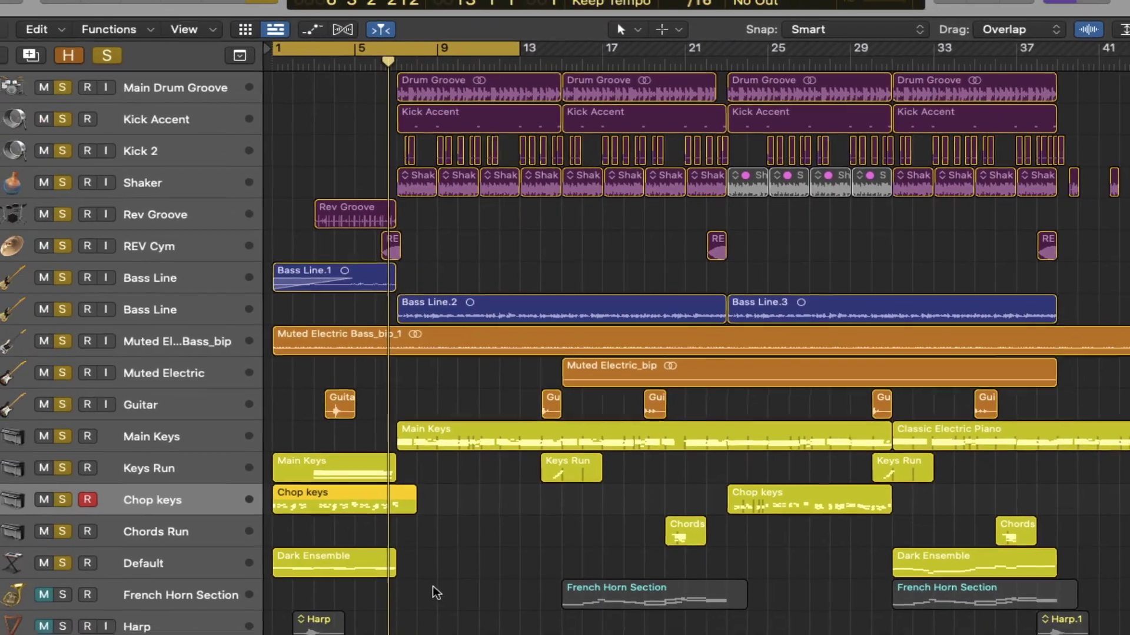
- Play the song from the project start, show the French Horn Section strip and stop
key("Return")
key("space")
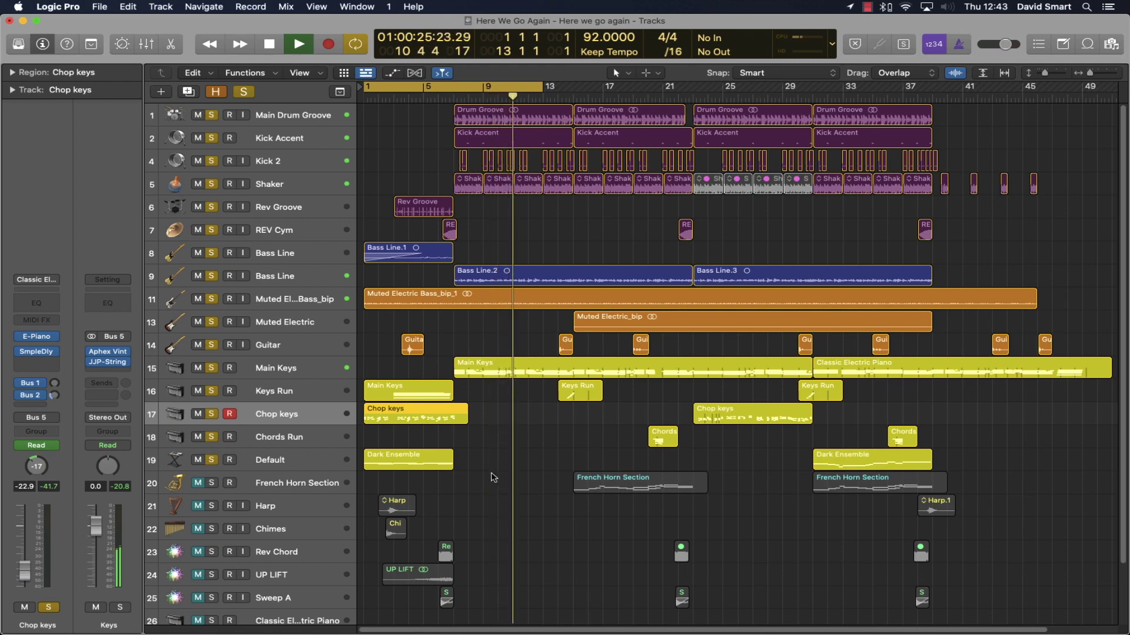
left_click(495, 476)
key("space")
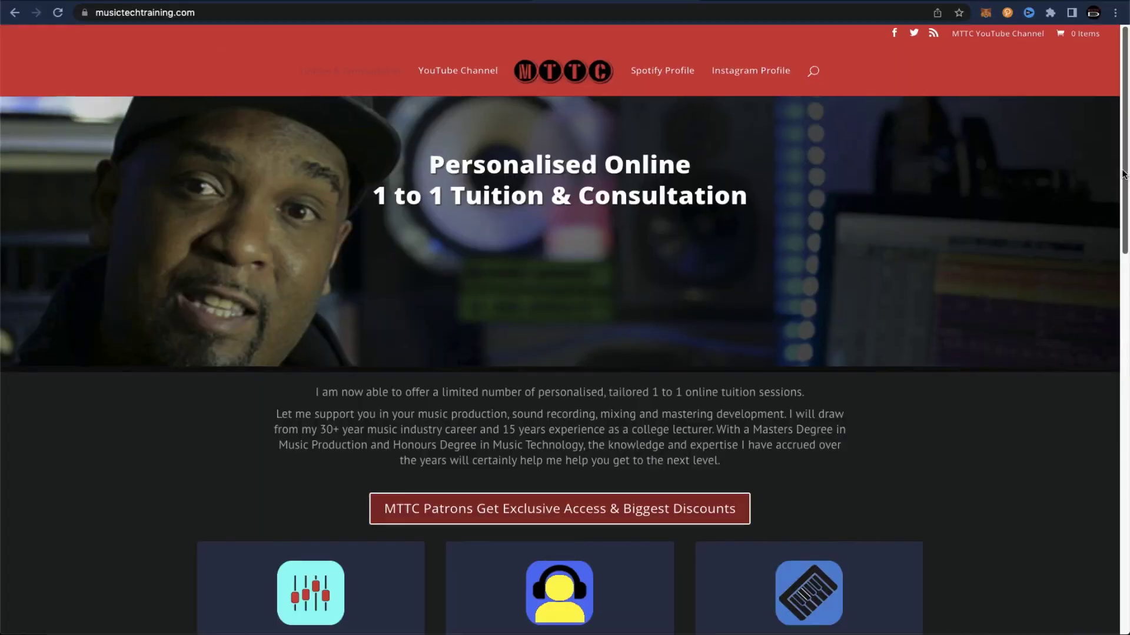
- Enter an e-mail address in the contact form and write 'Hey, can I book a tuition session with you to learn som'
scroll(1127, 264, "down", 3)
scroll(1126, 264, "down", 5)
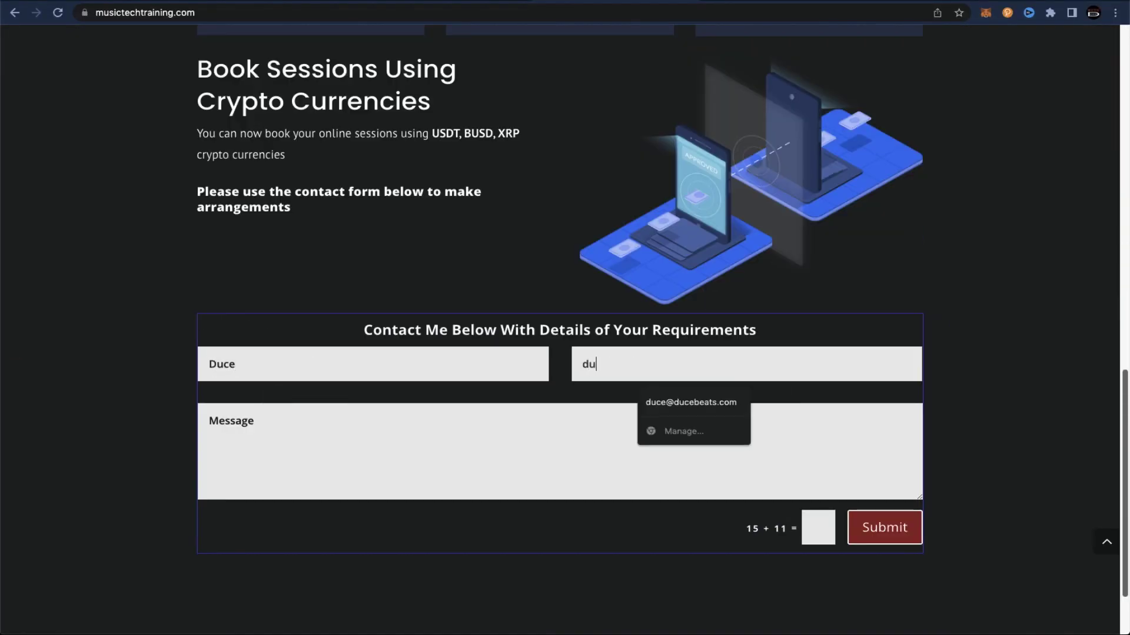
left_click(235, 436)
type("Hey, can I book a tuition sessio")
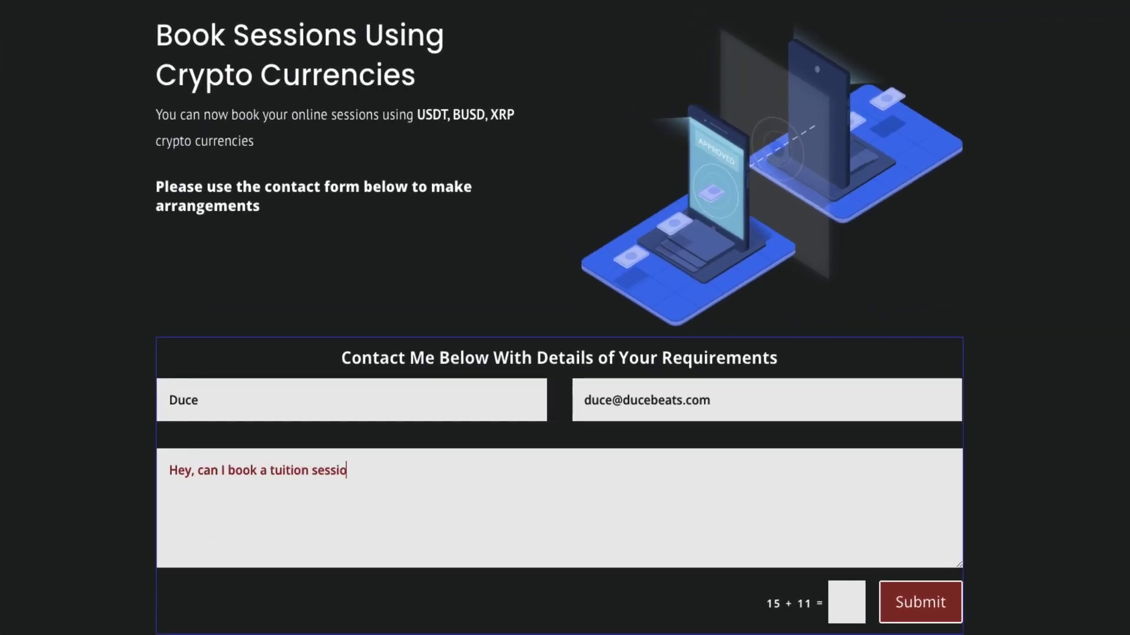
type("n with you?")
key("BackSpace")
type("to learn som")
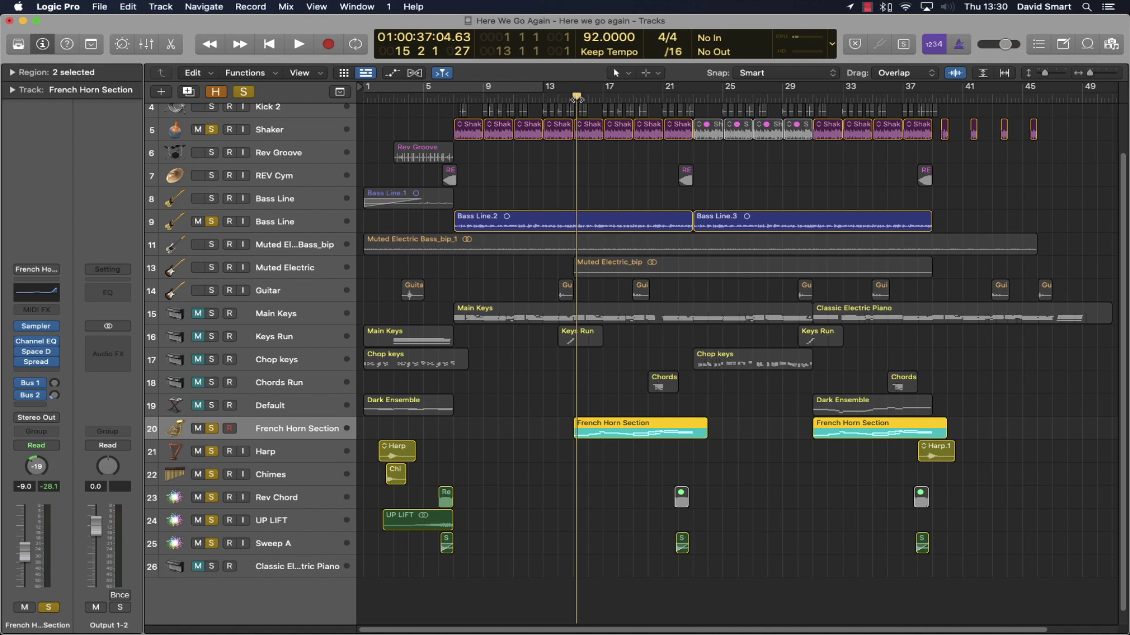
- Nudge the playhead slightly later and close the sound library panel
left_click_drag(576, 98, 575, 98)
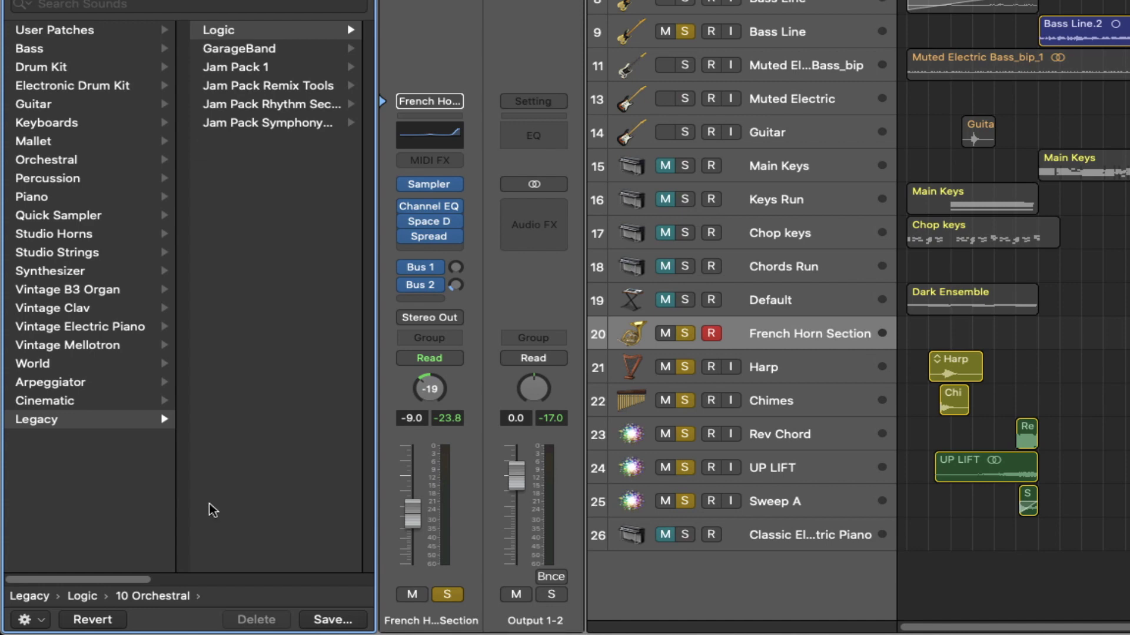
scroll(132, 569, "right", 10)
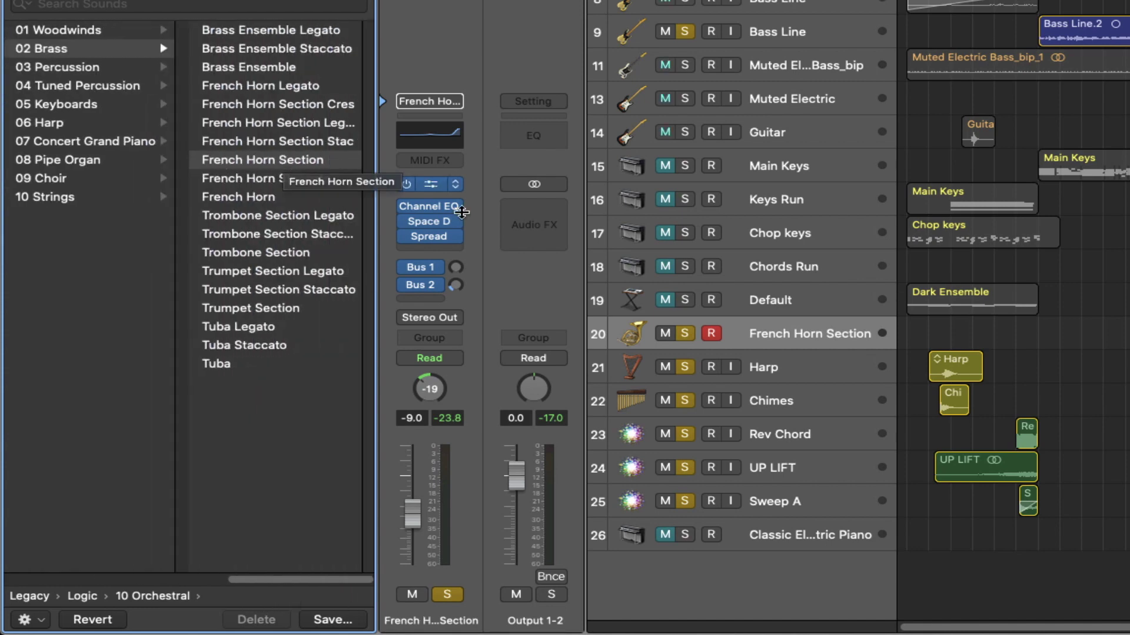
key("y")
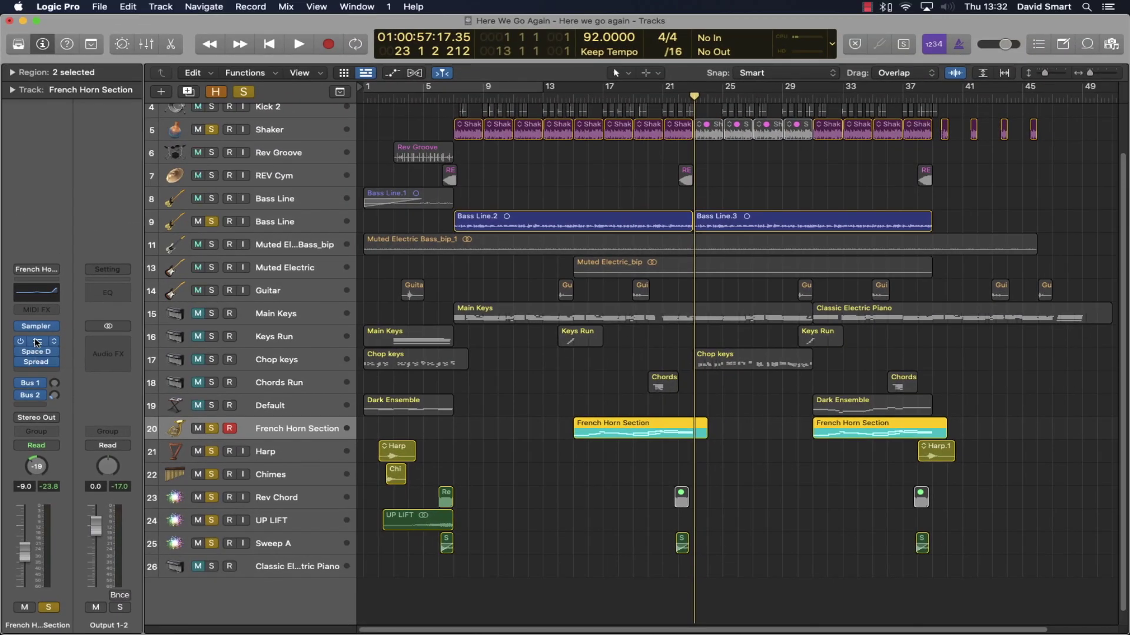
- Inspect French Horn Section's Channel EQ, Space Designer and Stereo Spread, closing each window
left_click(36, 343)
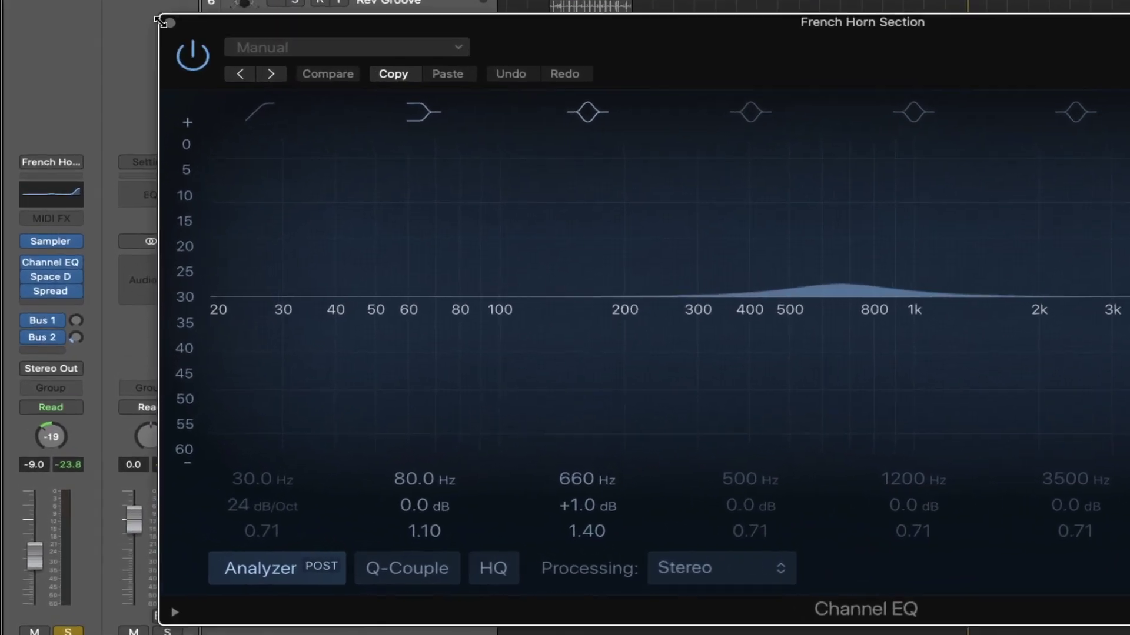
left_click(170, 22)
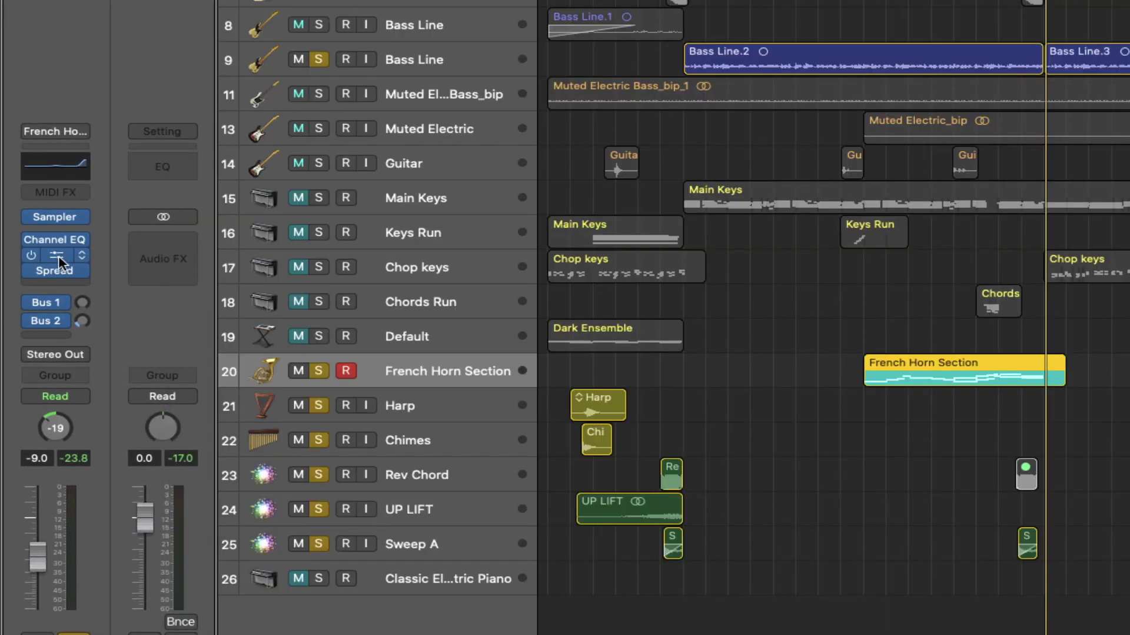
left_click(50, 276)
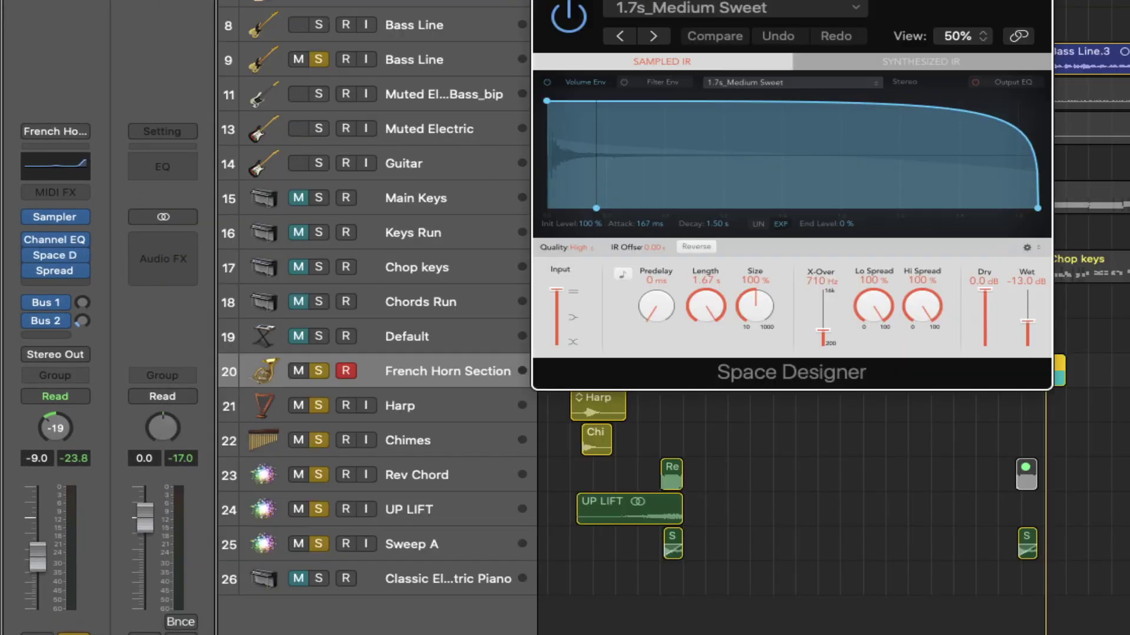
left_click(55, 272)
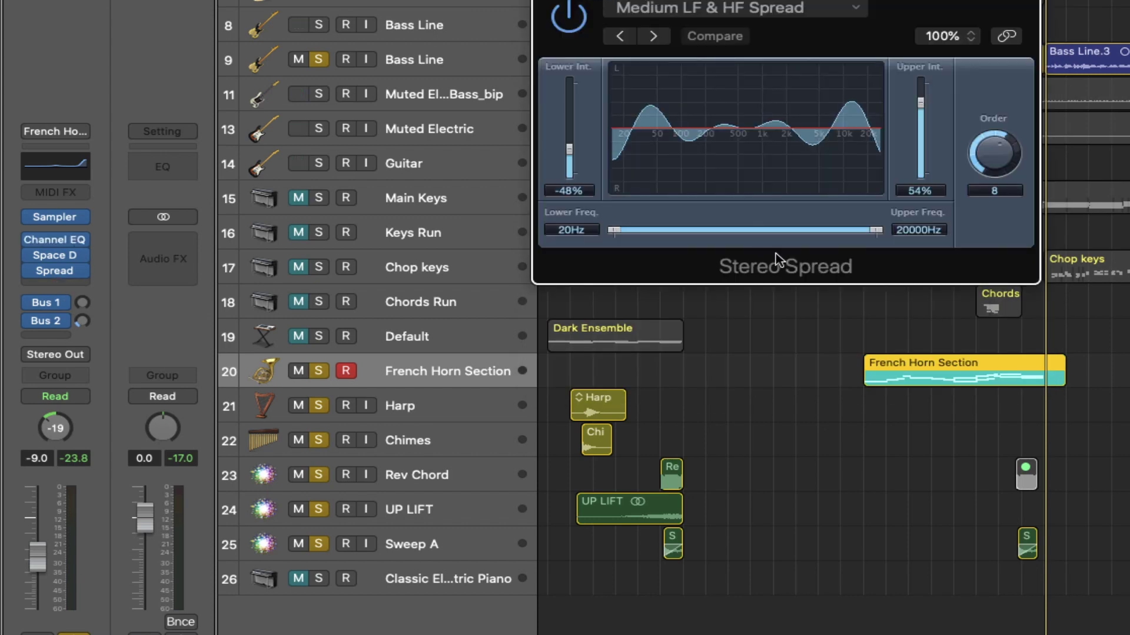
key("super+w")
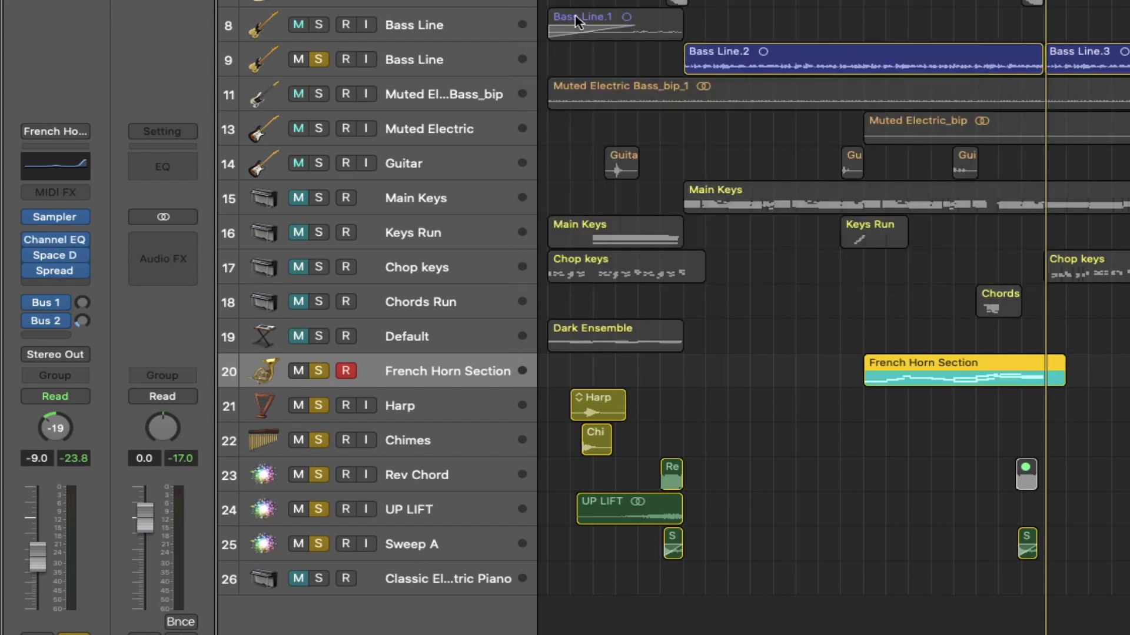
- Play the Harp, check its Stereo Delay (1/4 and 1/8 notes, 50% feedback), then select Chimes
key("Down")
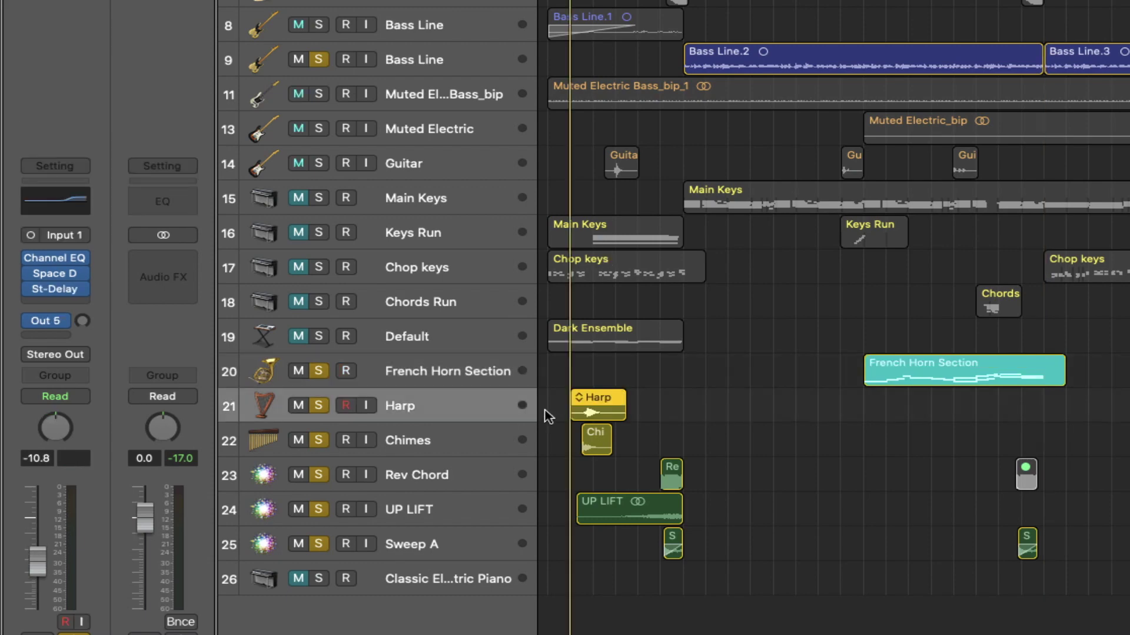
key("space")
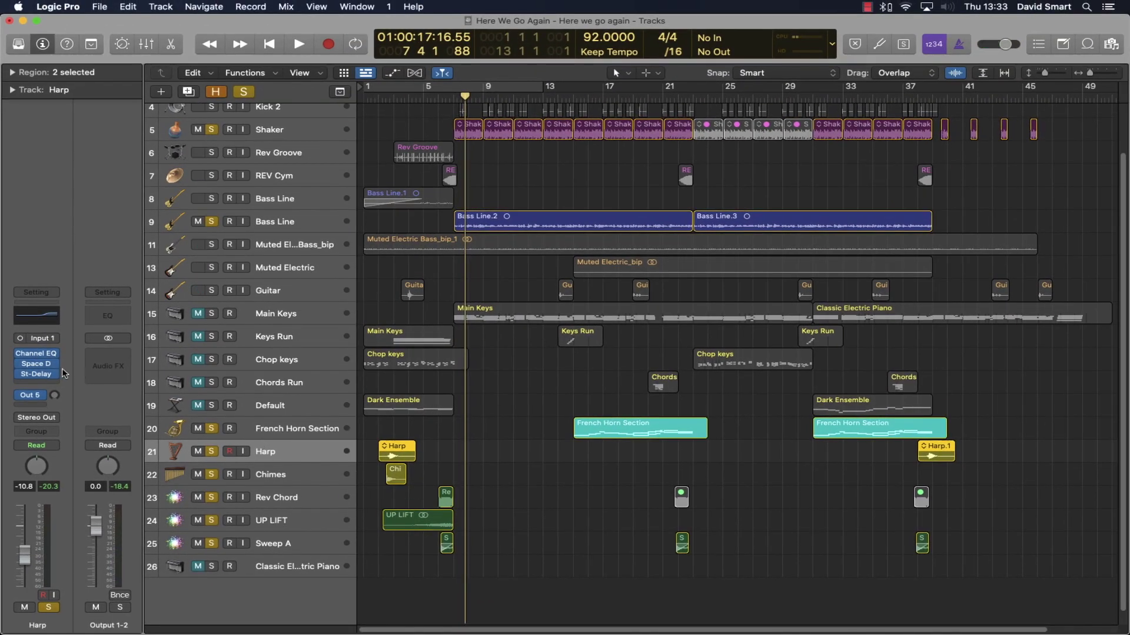
left_click(40, 378)
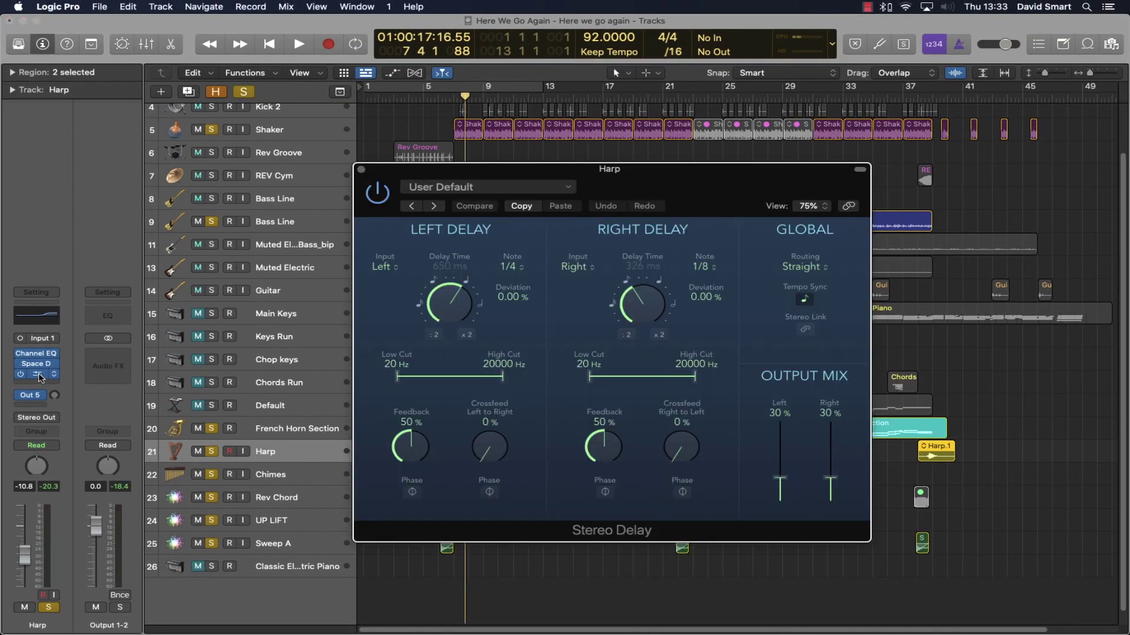
left_click(359, 170)
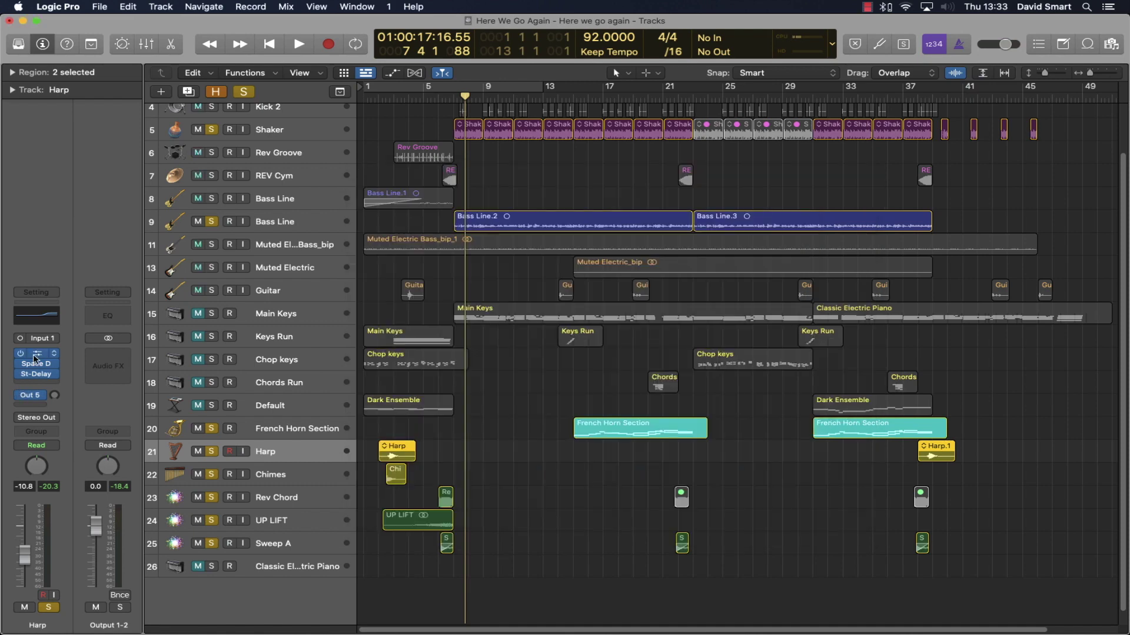
left_click(287, 472)
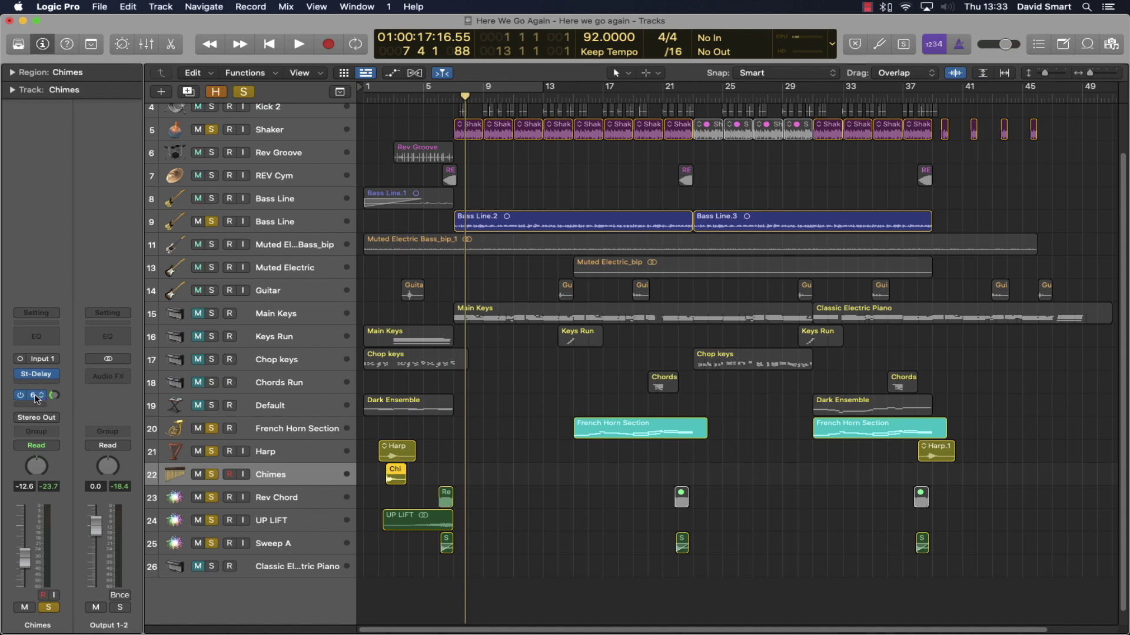
- Show the Chimes' Bus 6 aux, then check Rev Chord's 490 Hz low-cut Channel EQ
left_click(37, 396)
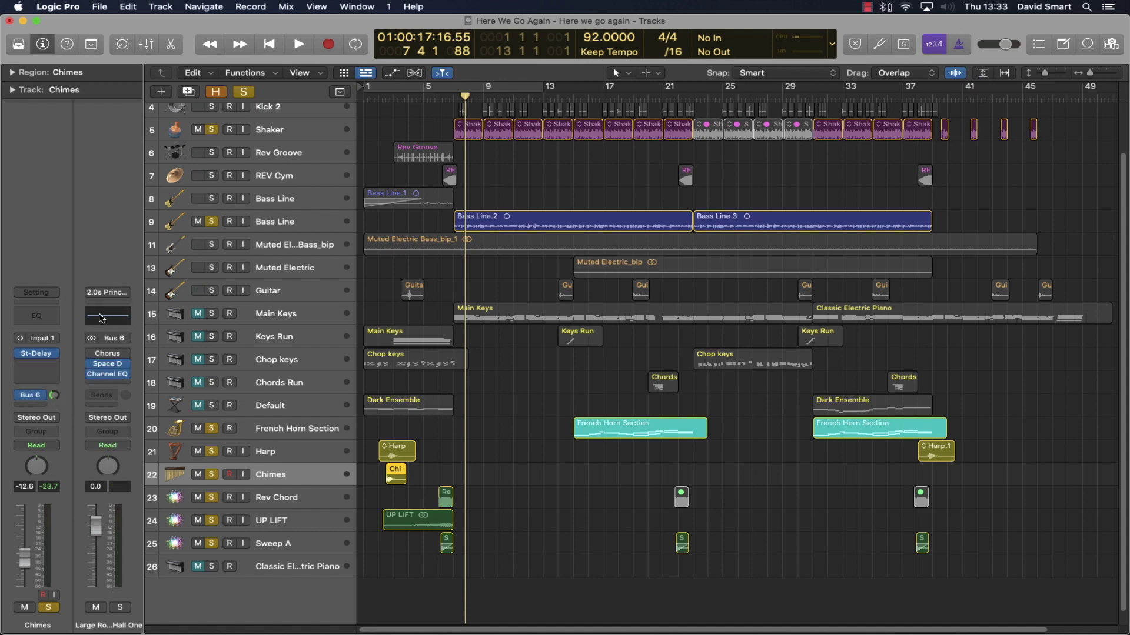
left_click(297, 503)
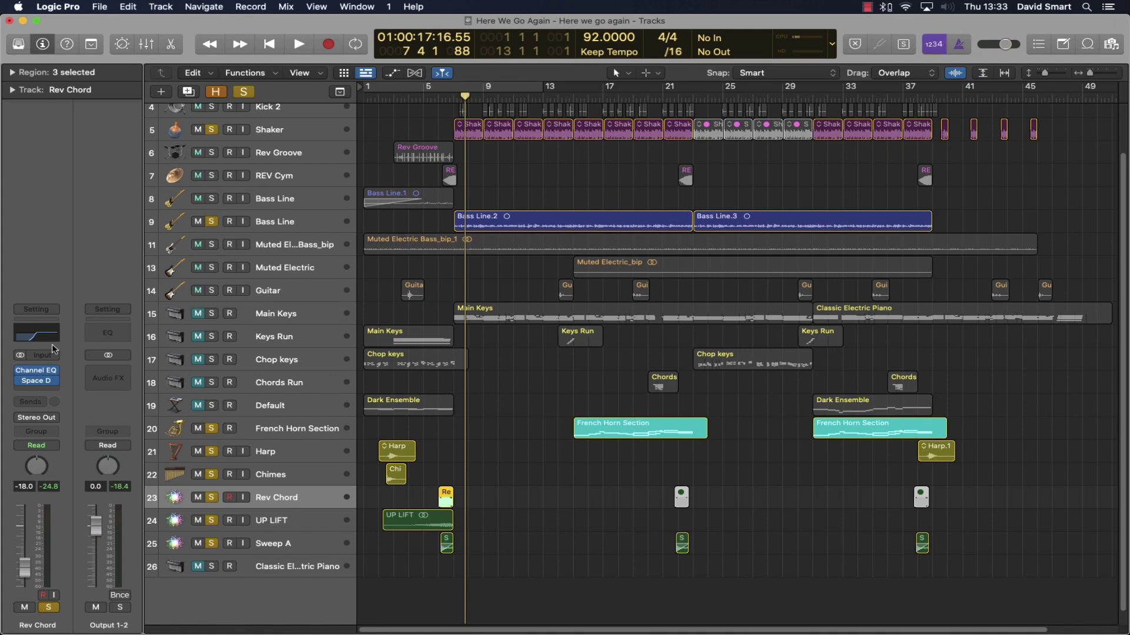
left_click(36, 335)
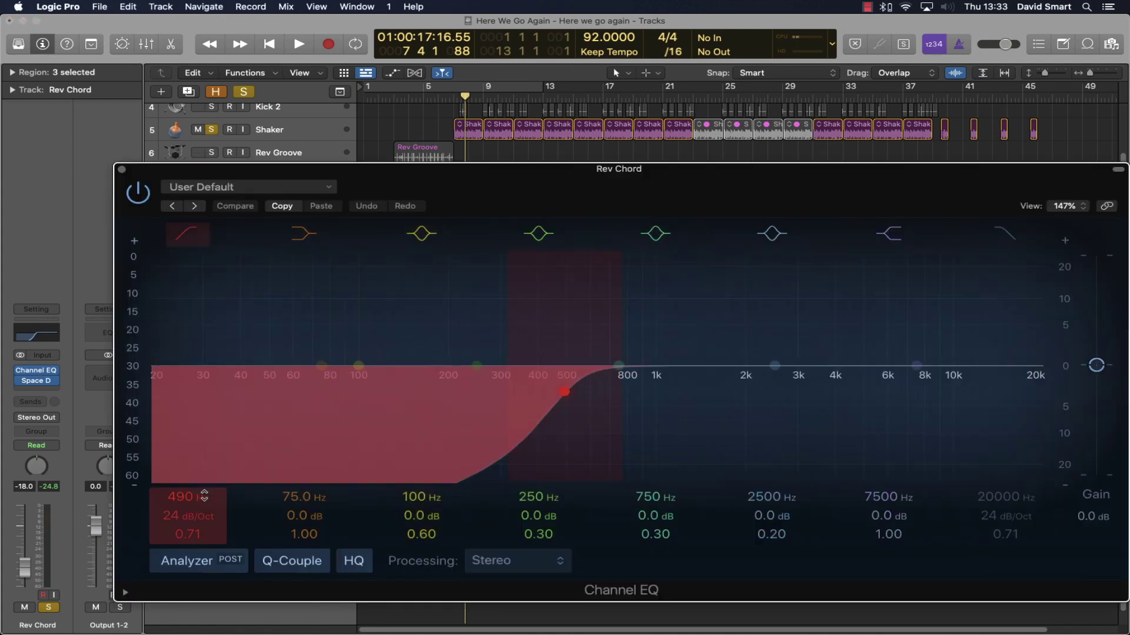
left_click(121, 170)
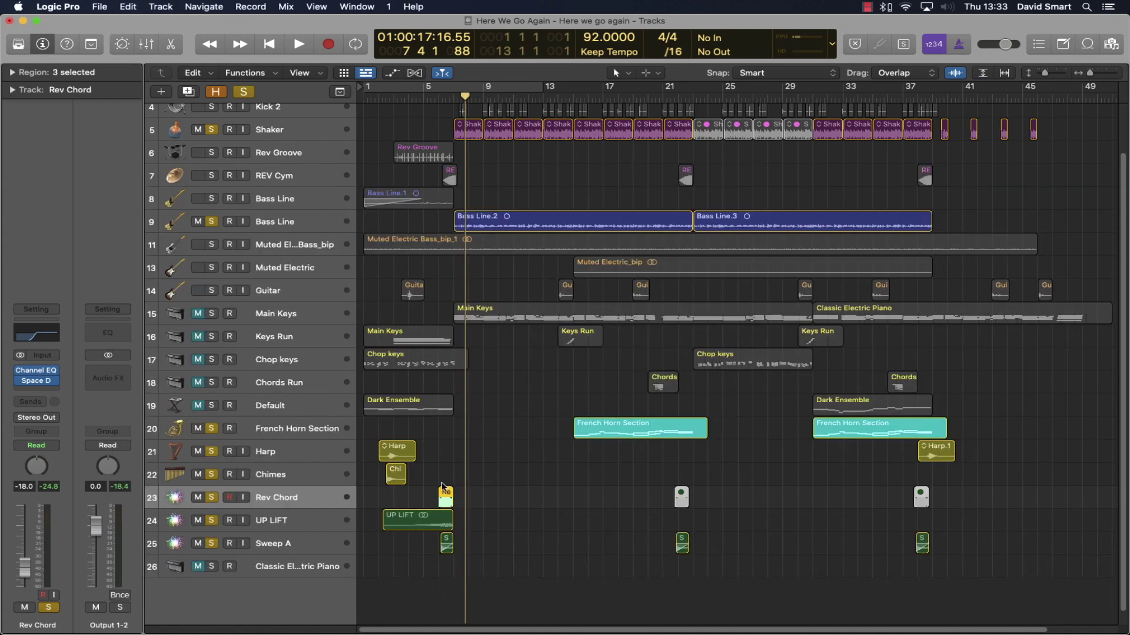
- Review UP LIFT's Spreader effect, close it, and select the Sweep A track
left_click(276, 518)
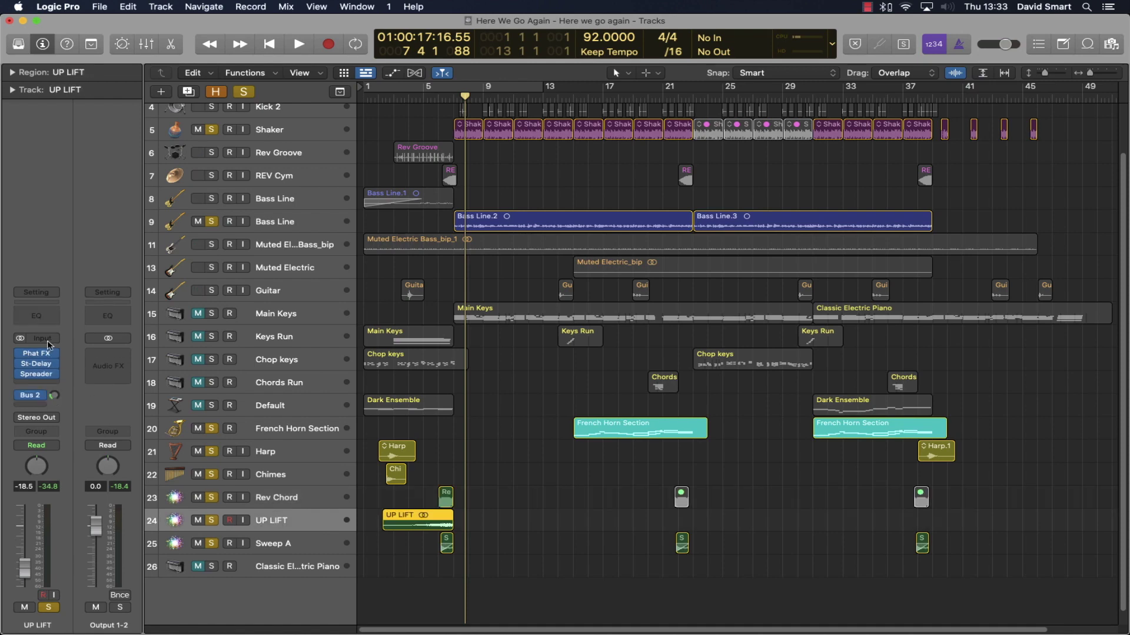
mouse_move(37, 365)
left_click(36, 374)
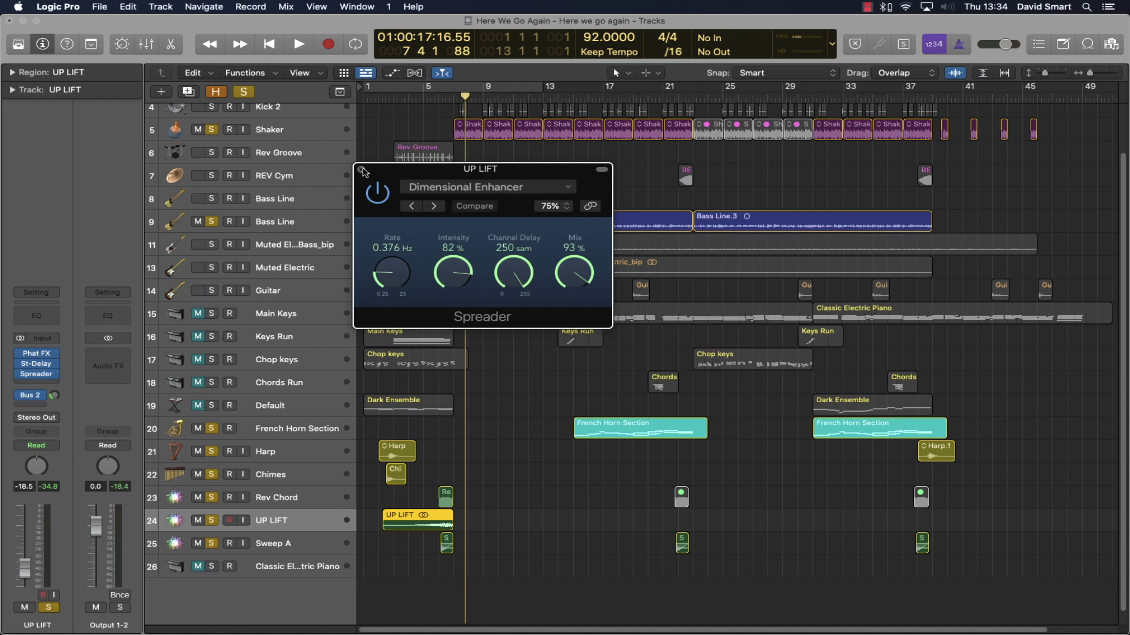
left_click(362, 170)
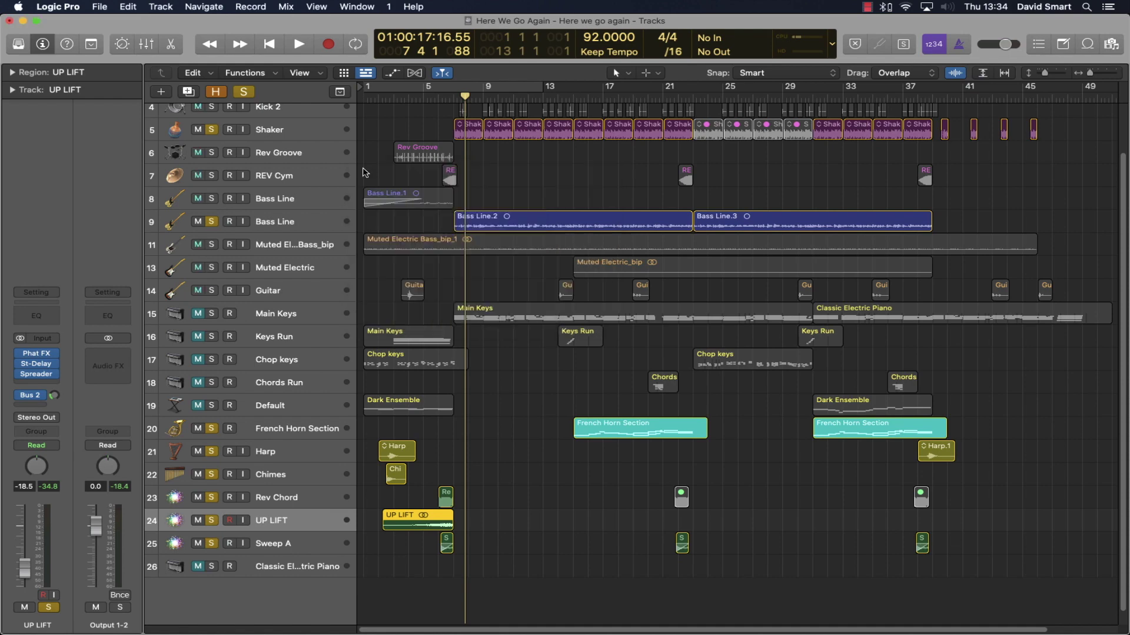
left_click(278, 540)
- Select the Sweep A region and audition it with its Stereo Delay from bar 5
mouse_move(38, 384)
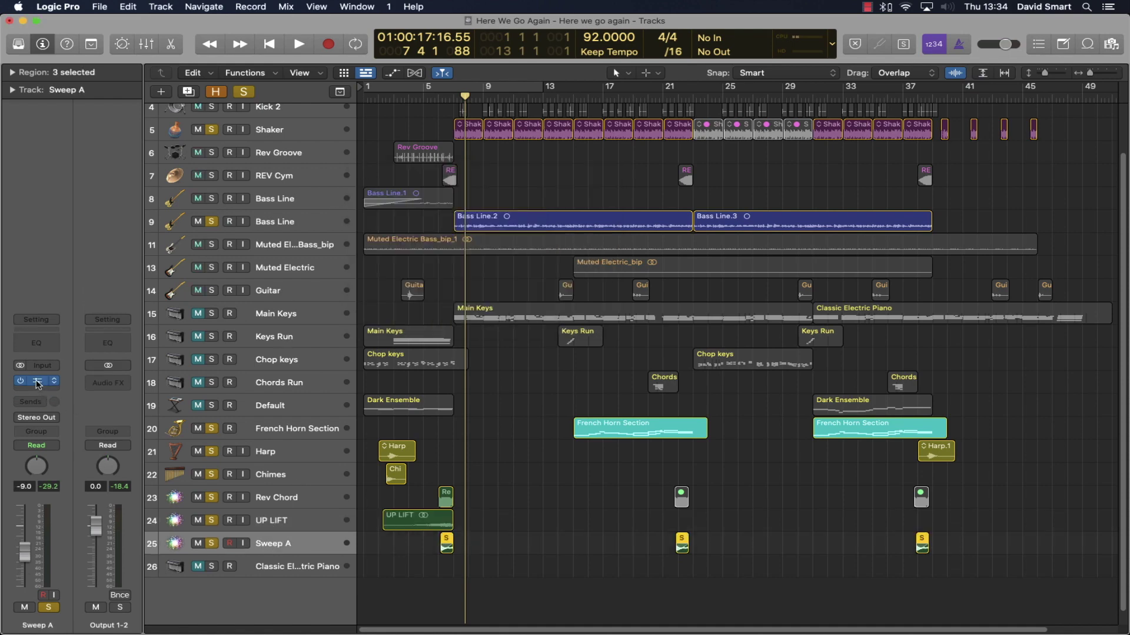
left_click(446, 548)
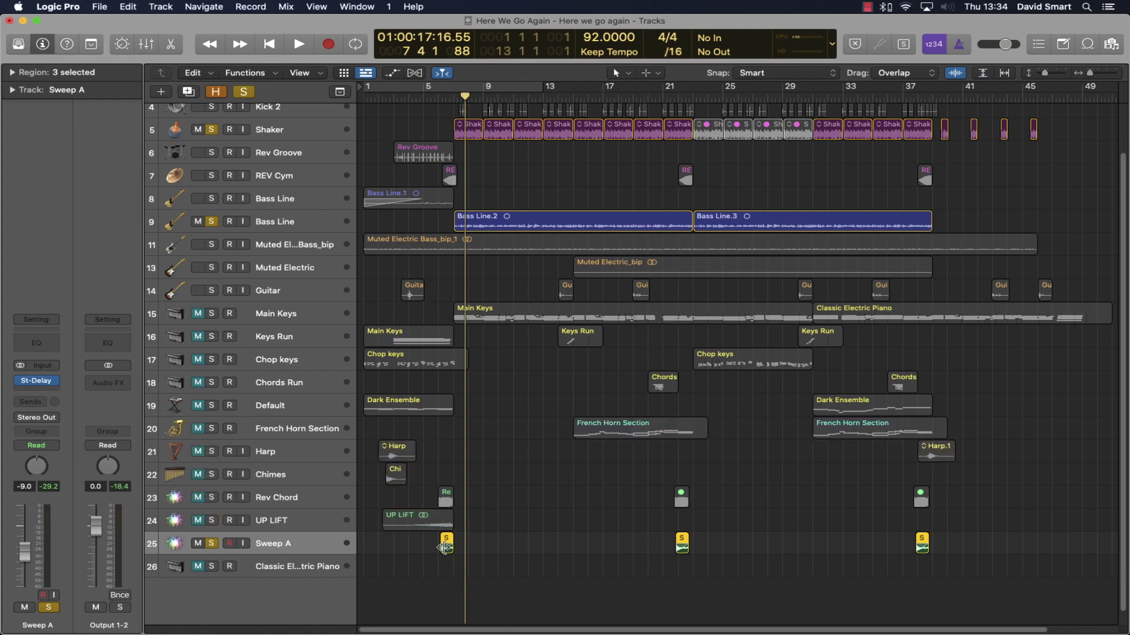
left_click(440, 96)
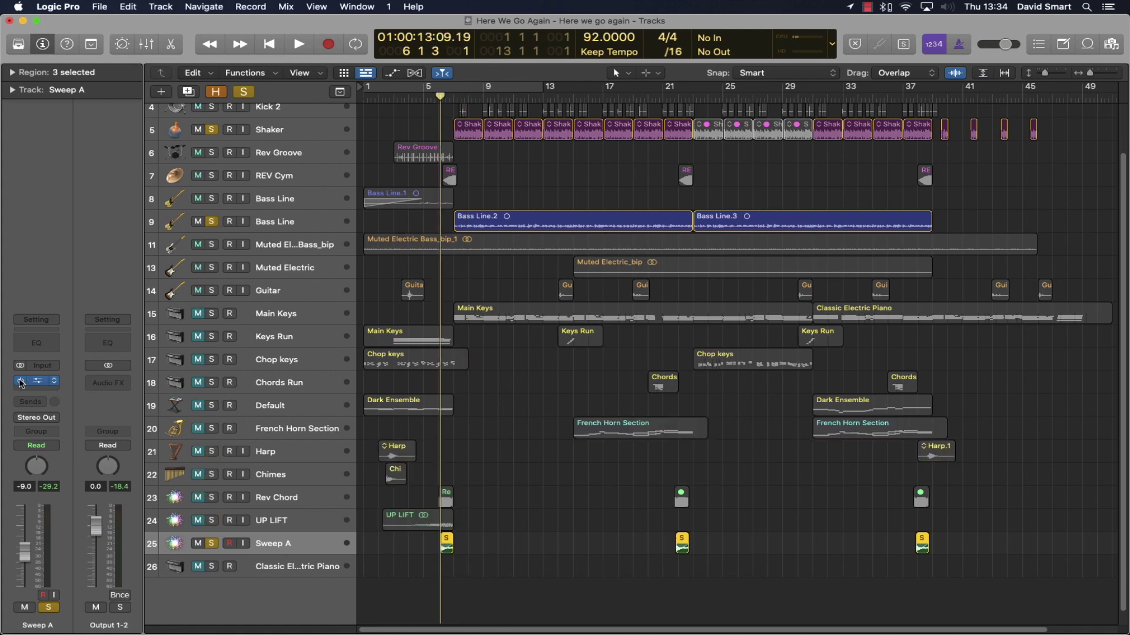
left_click(12, 72)
key("space")
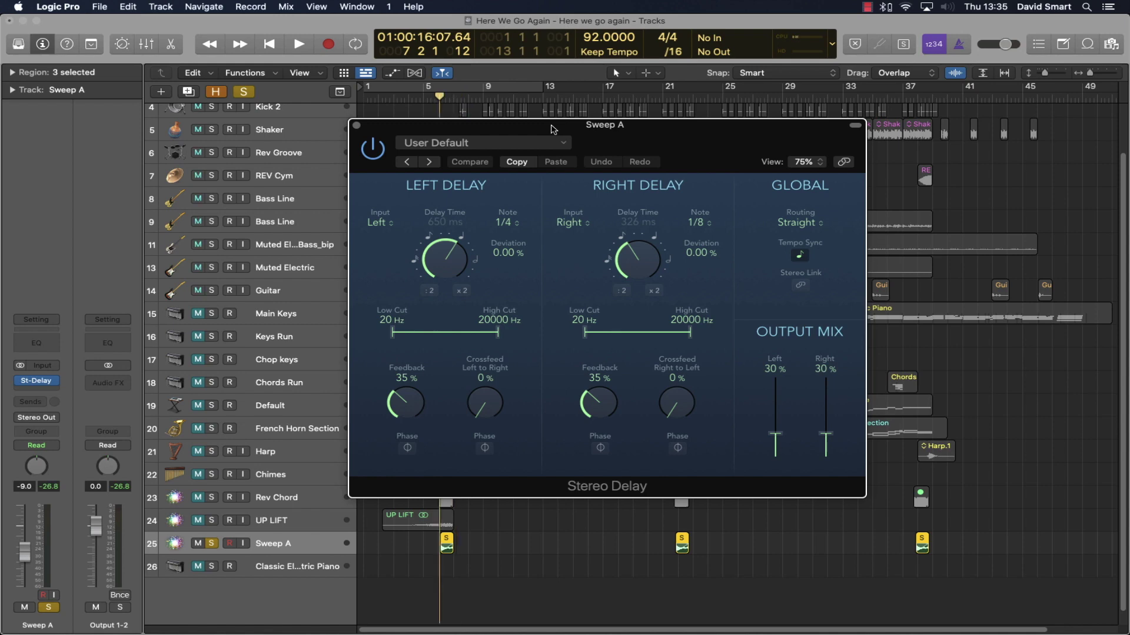
key("space")
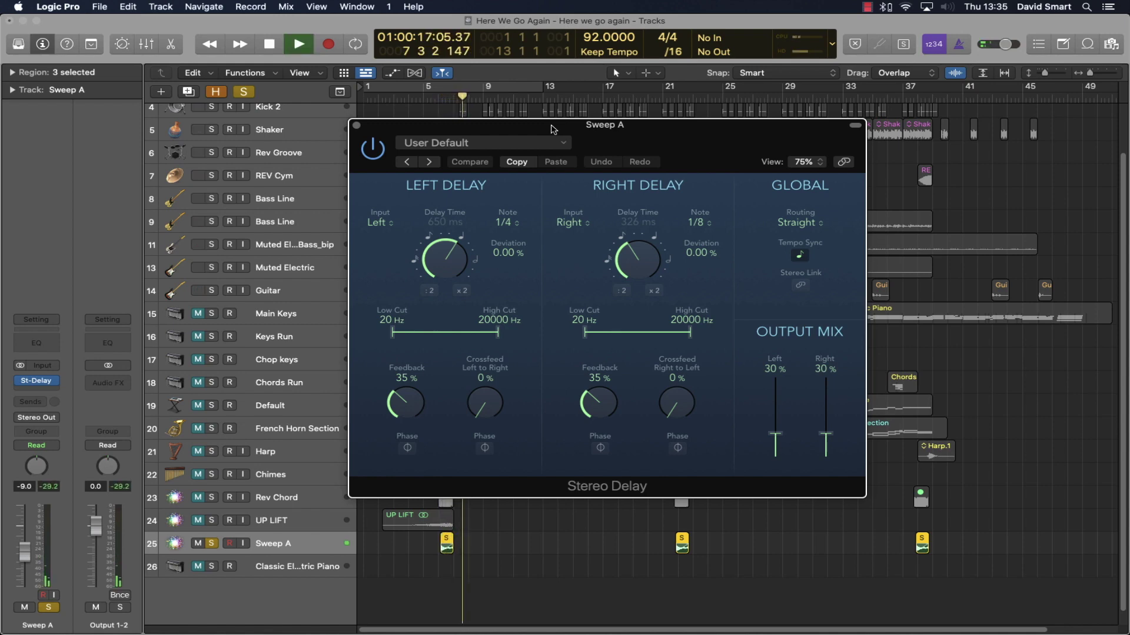
key("space")
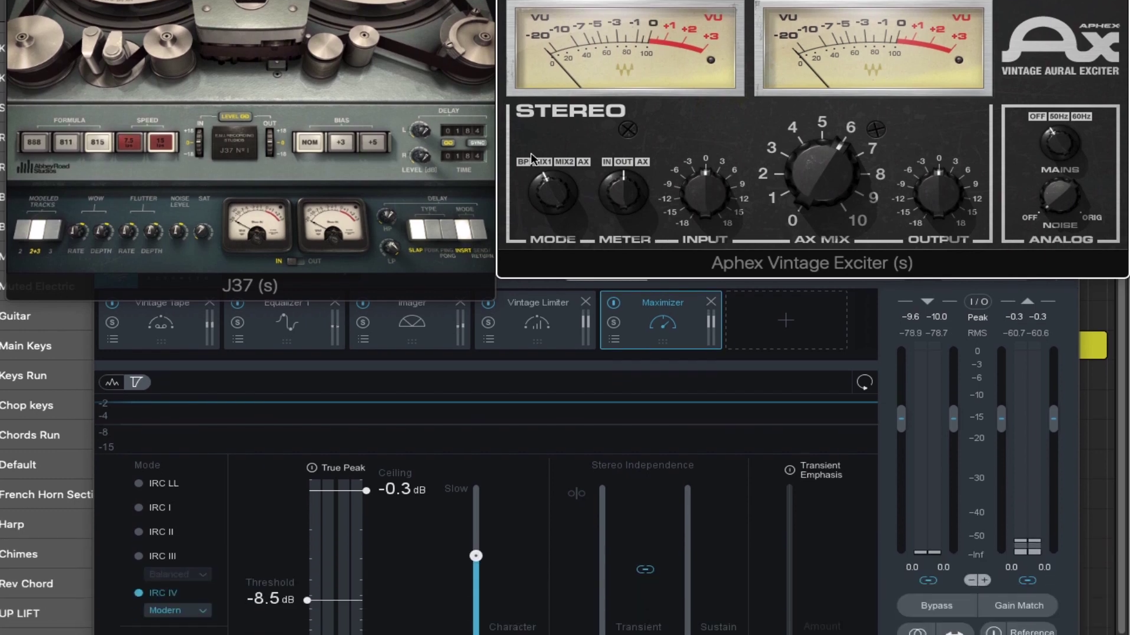
- In Ozone 9, view Vintage Tape, Equalizer 1, Imager, Vintage Limiter, then Maximizer (IRC IV, -8.5 dB threshold)
left_click(164, 435)
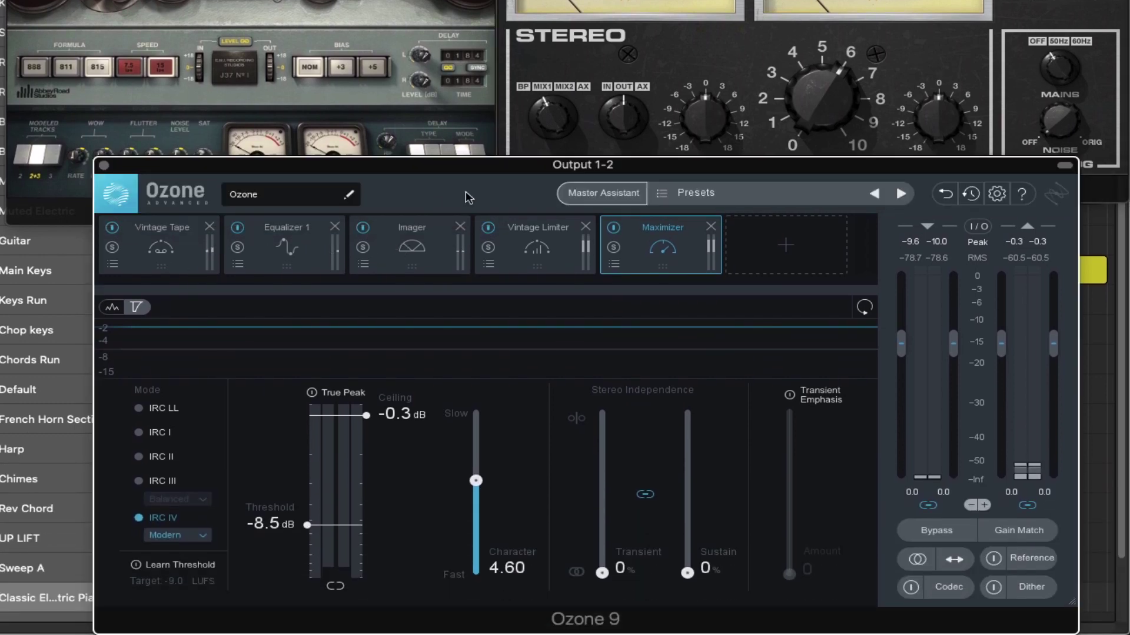
left_click(169, 247)
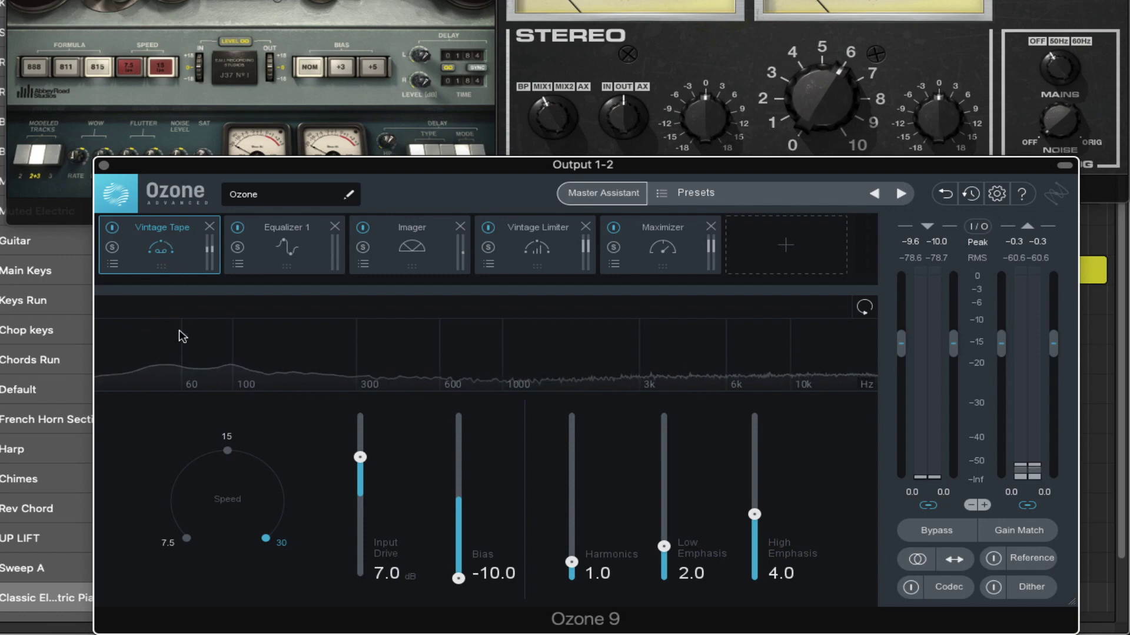
left_click(286, 242)
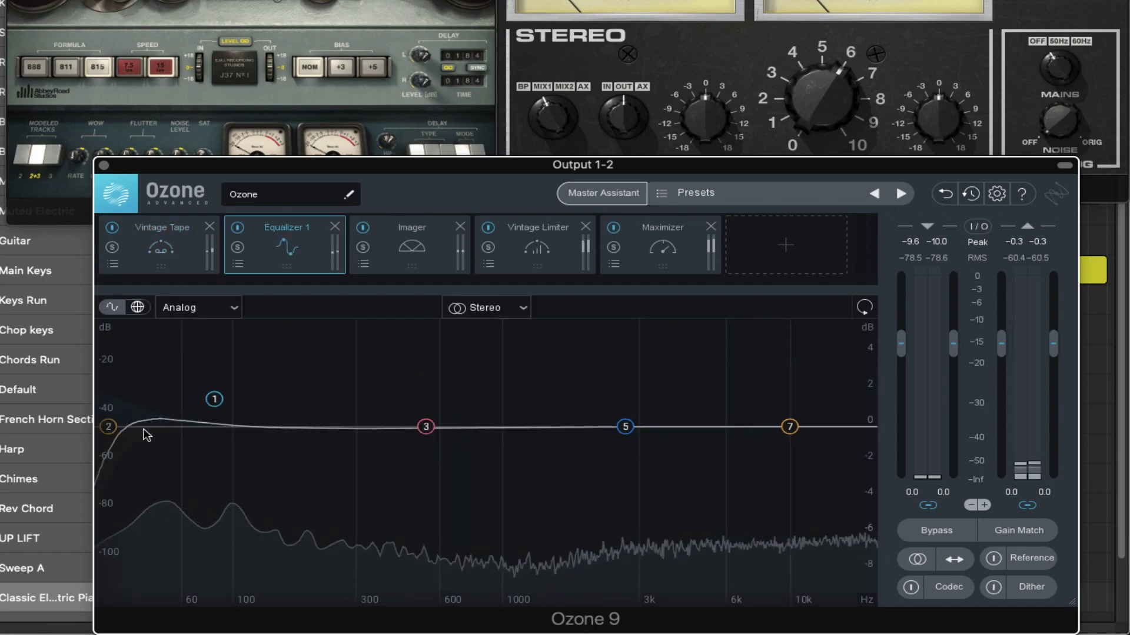
left_click(412, 244)
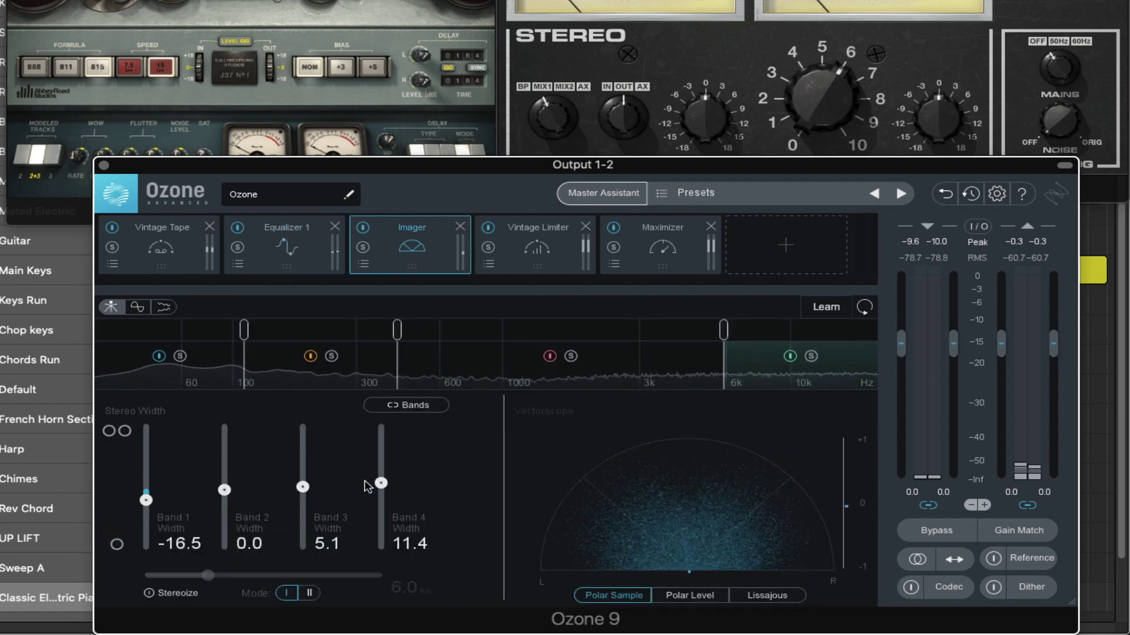
left_click(536, 250)
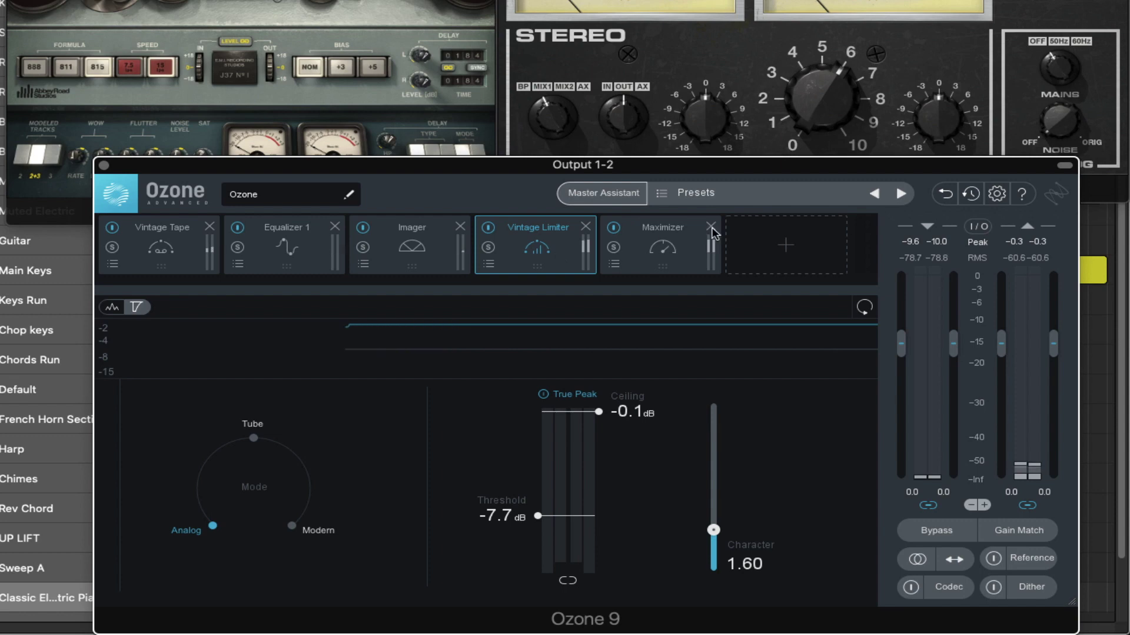
left_click(663, 259)
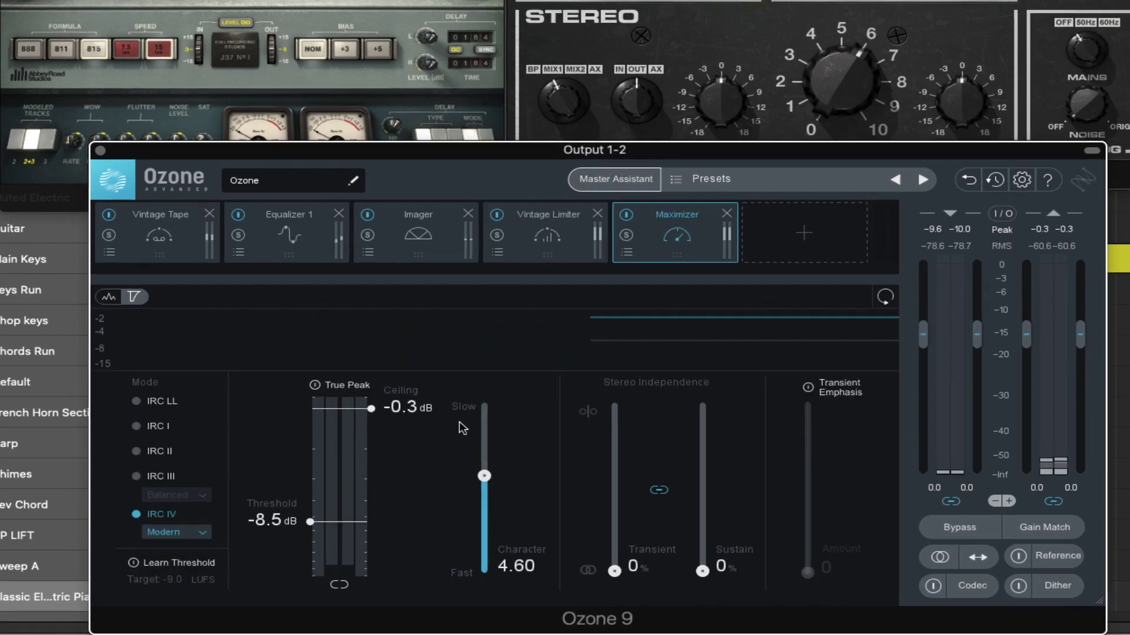